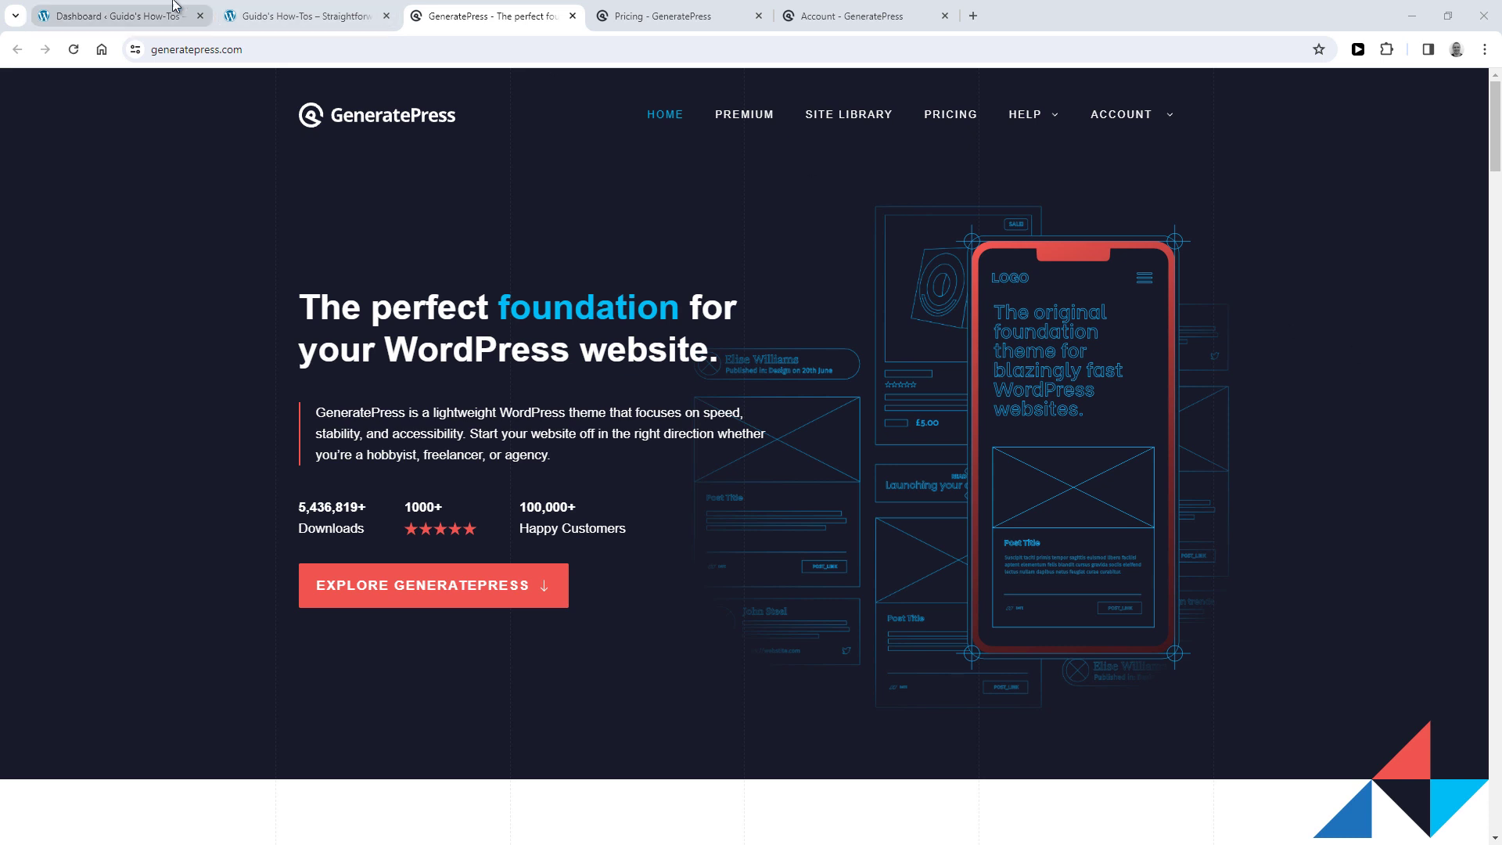
Find GeneratePress in the Appearance > Themes directory, install it, and activate it
{"action": "left_click", "coordinate": [110, 8]}
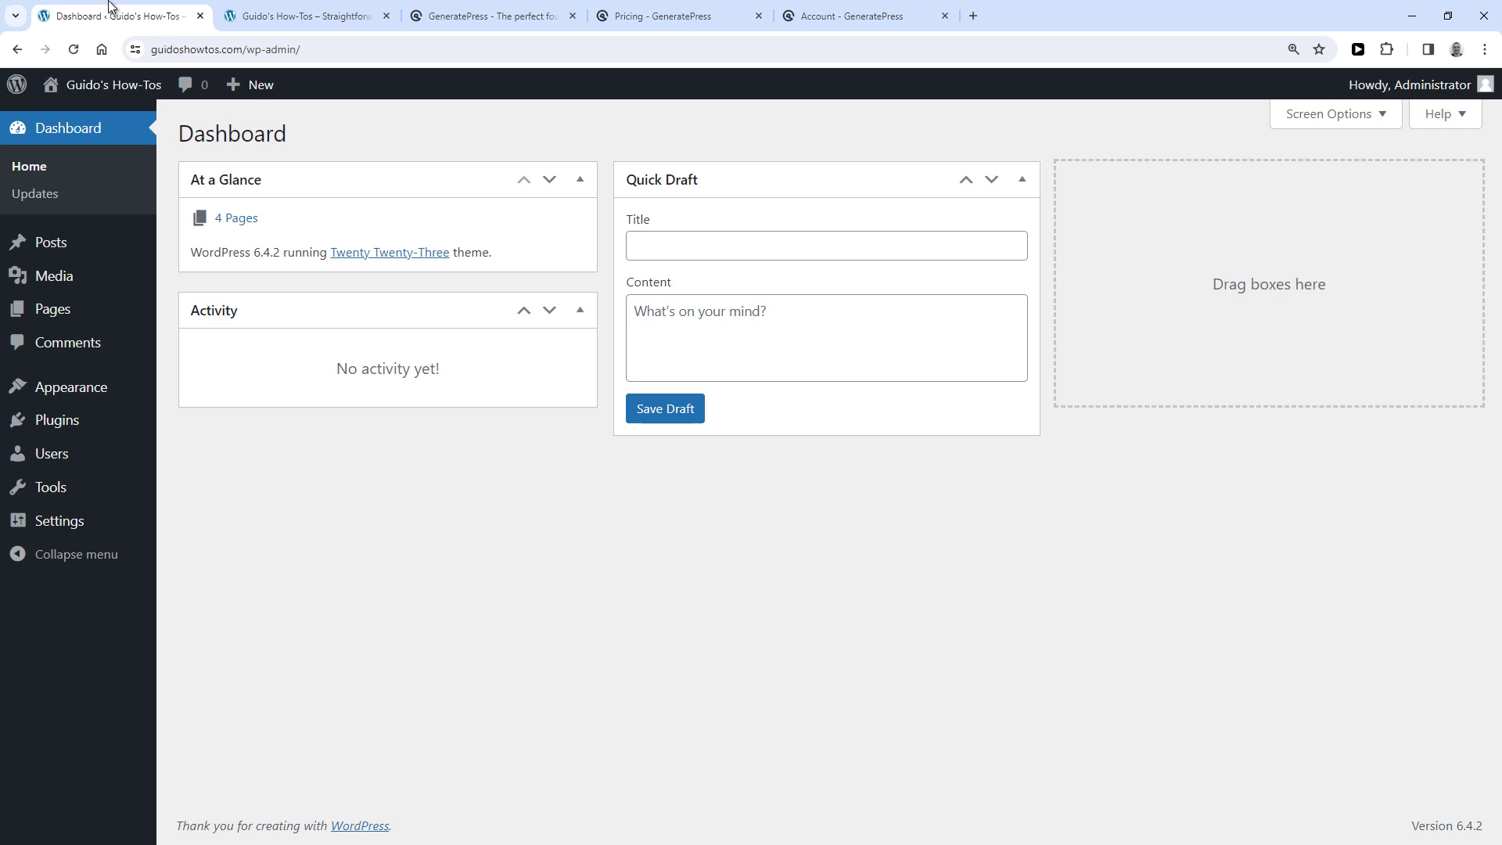
{"action": "mouse_move", "coordinate": [109, 391]}
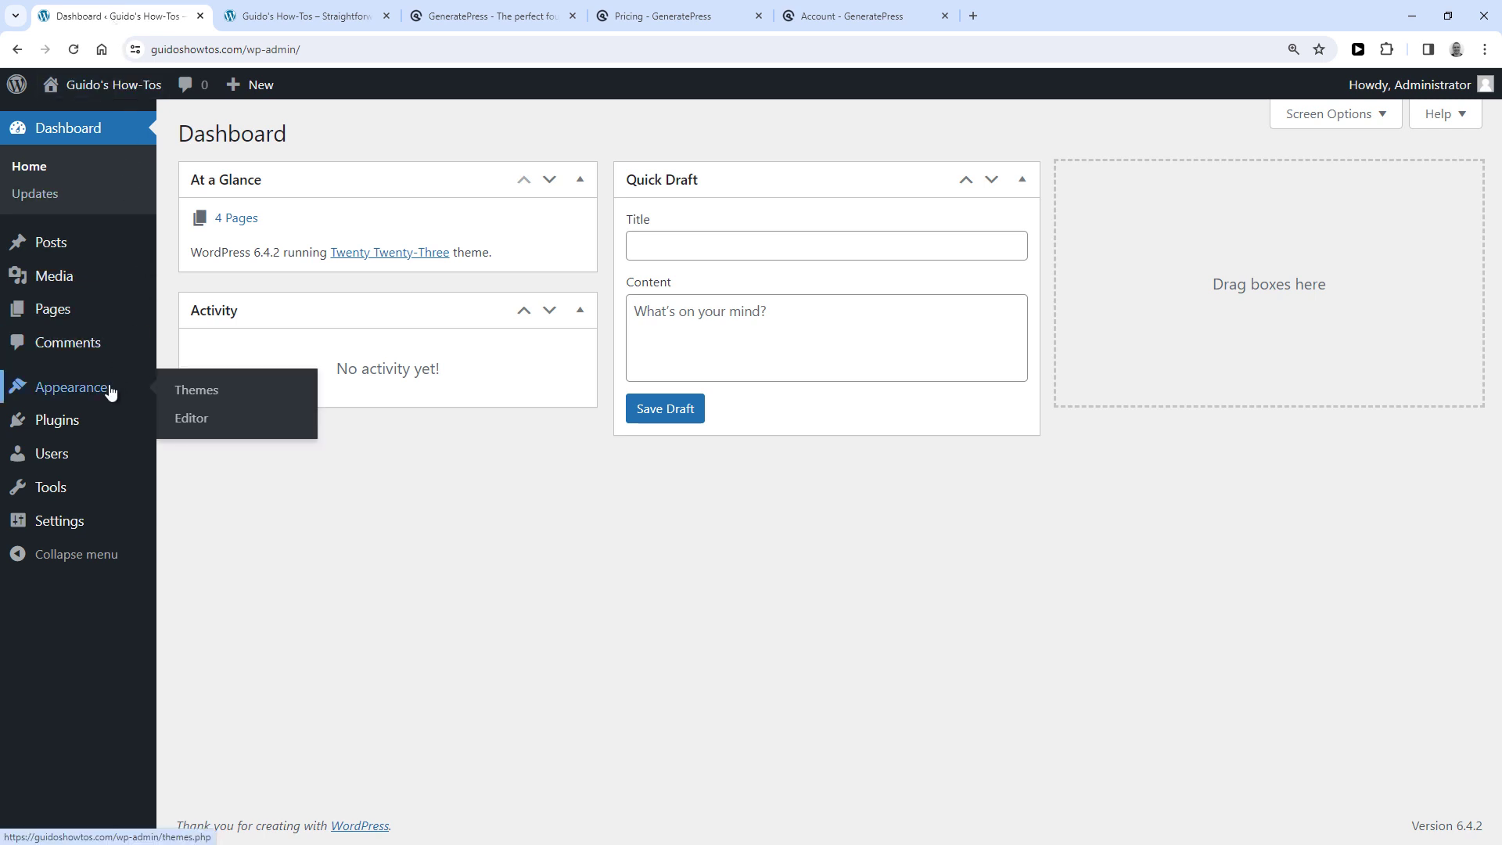
{"action": "left_click", "coordinate": [201, 392]}
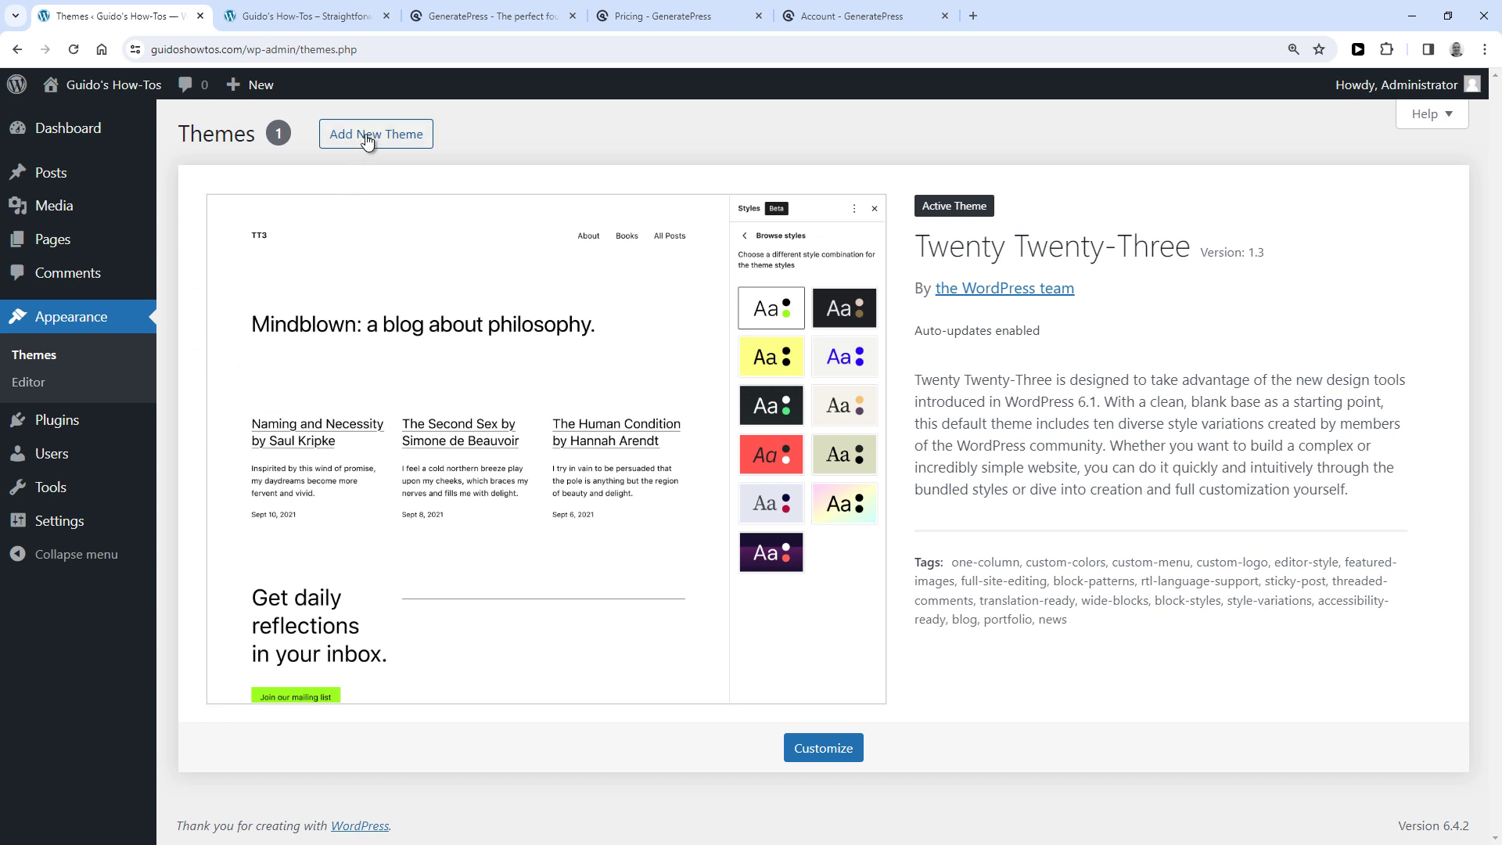
{"action": "left_click", "coordinate": [368, 137]}
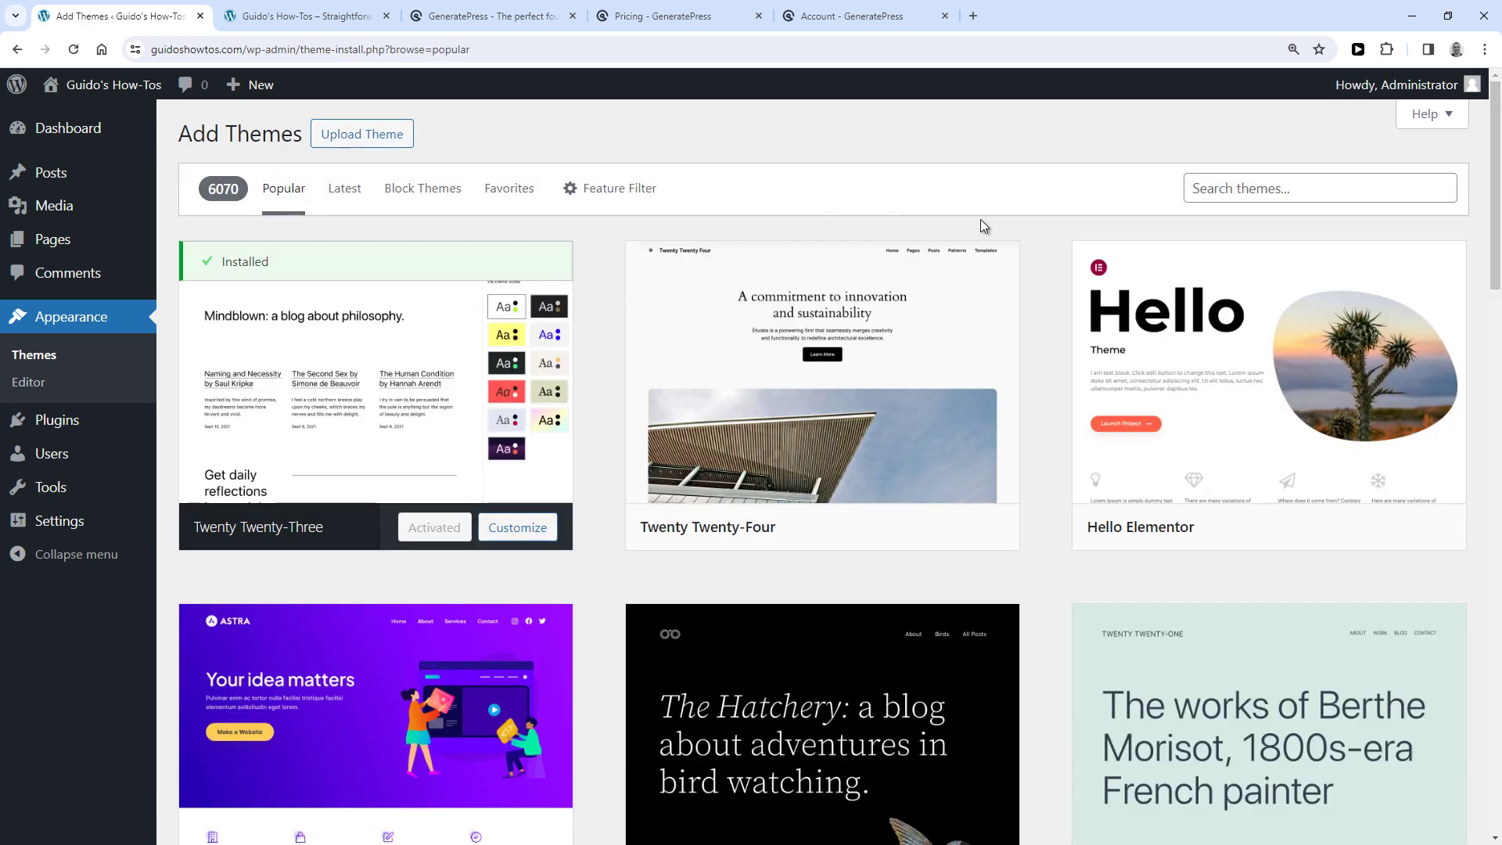
{"action": "left_click", "coordinate": [1250, 190]}
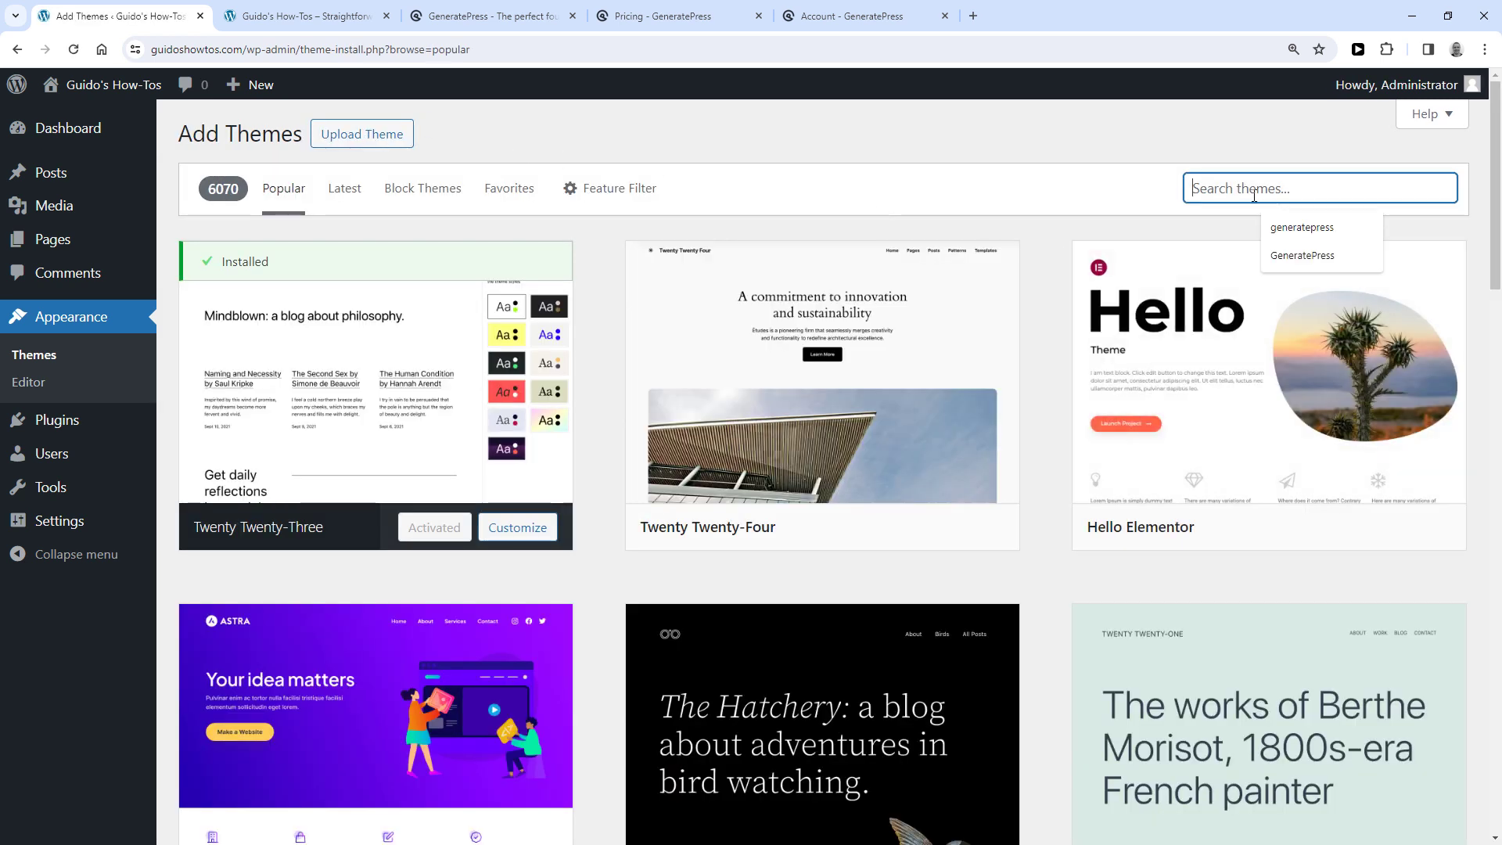
{"action": "left_click", "coordinate": [1281, 251]}
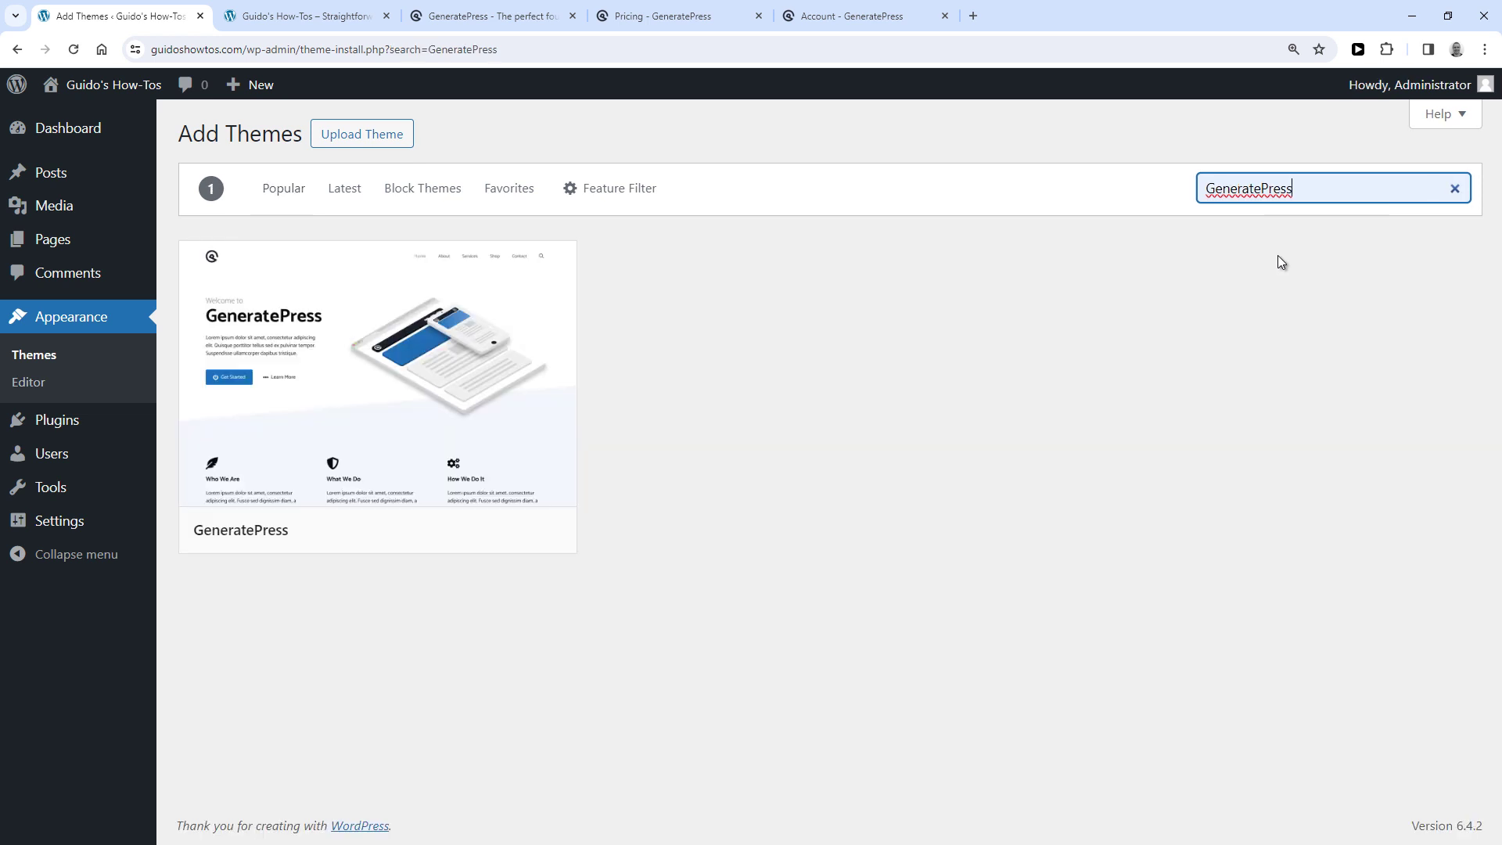
{"action": "mouse_move", "coordinate": [481, 495]}
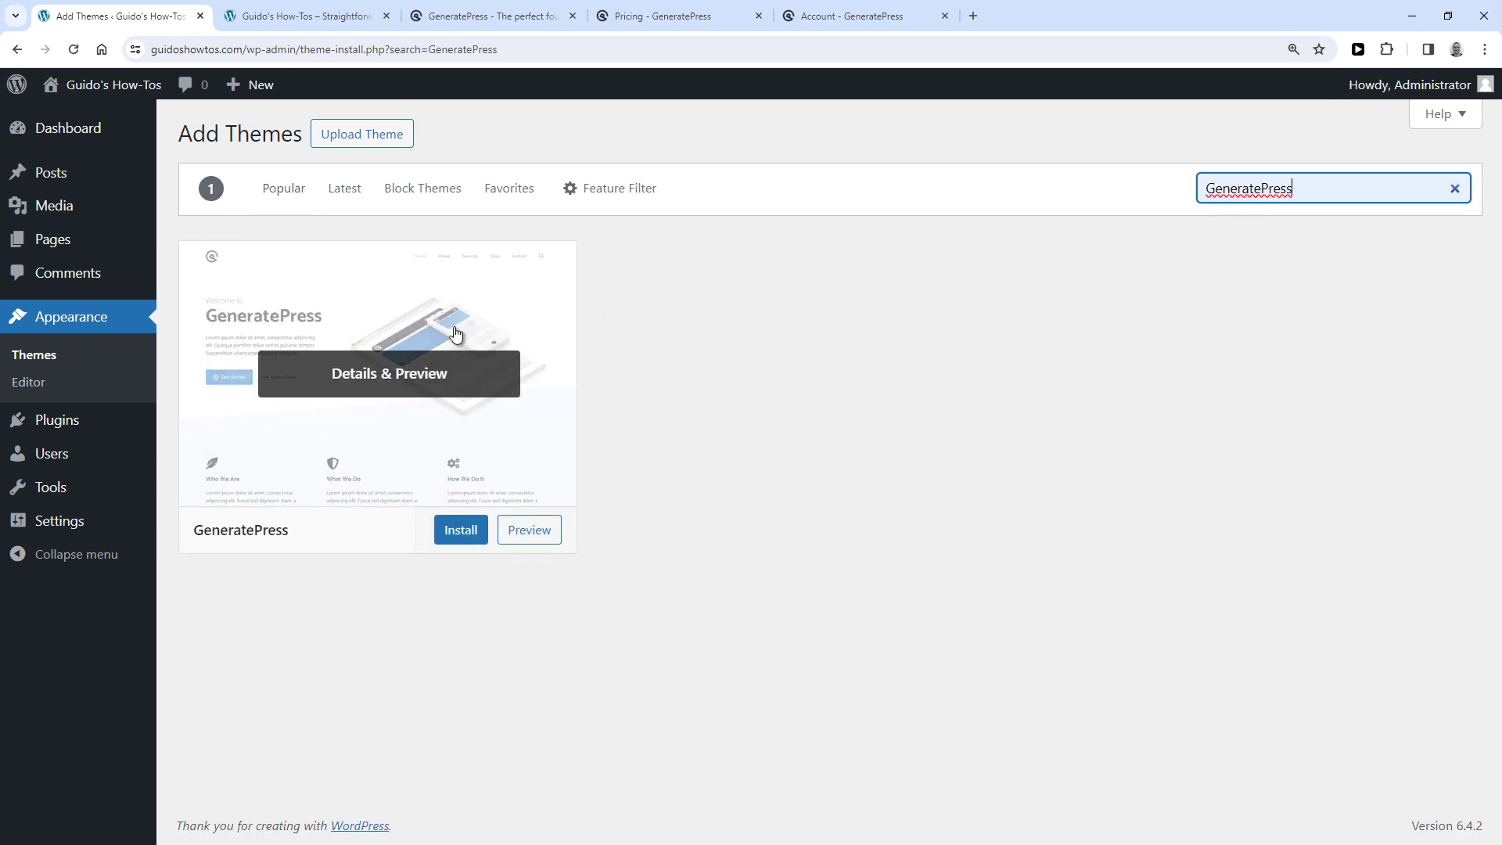
{"action": "left_click", "coordinate": [473, 529]}
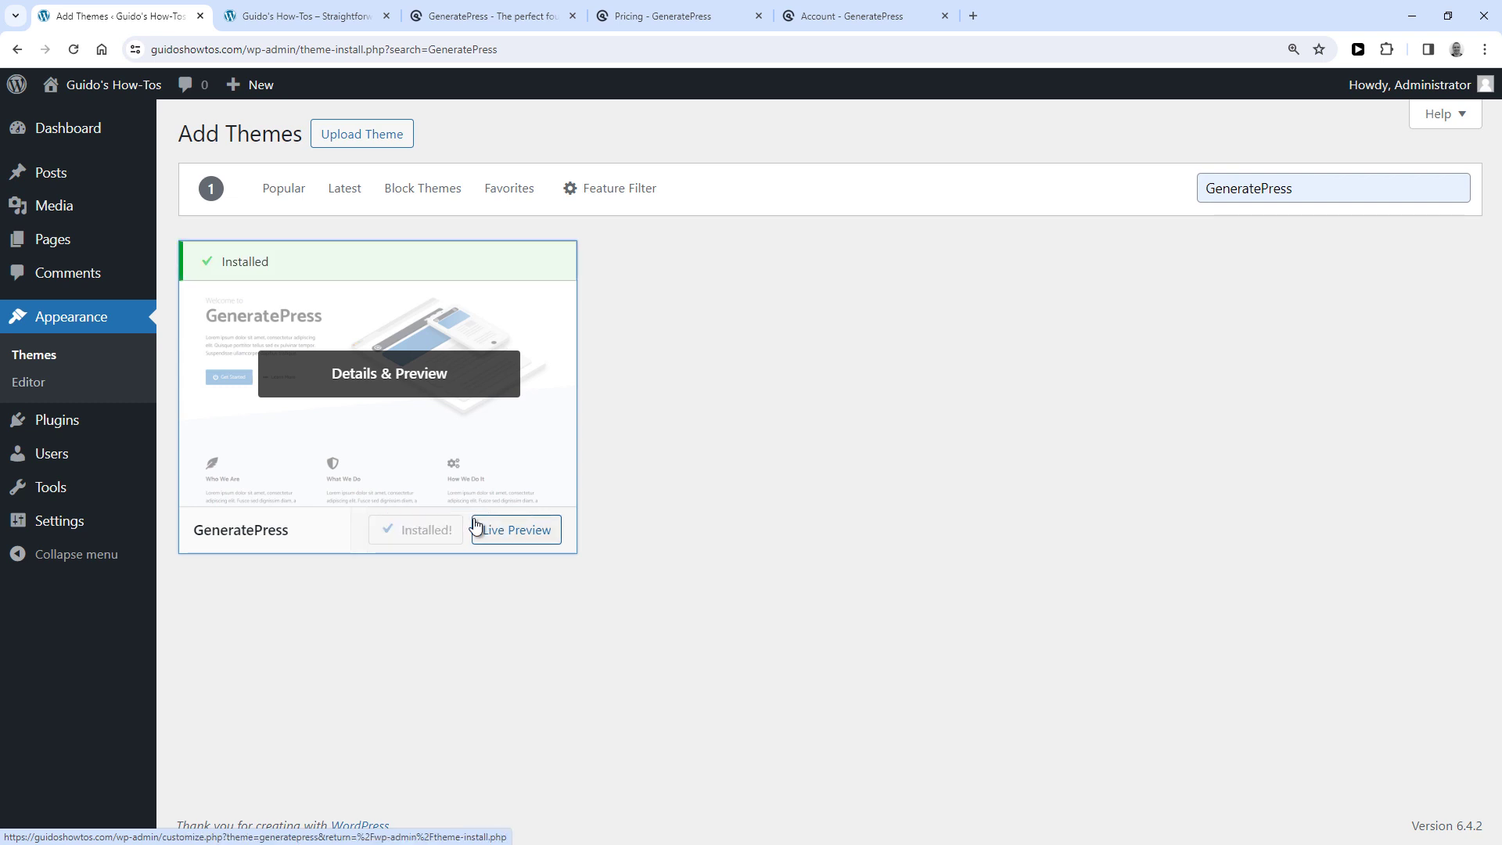
{"action": "left_click", "coordinate": [428, 531]}
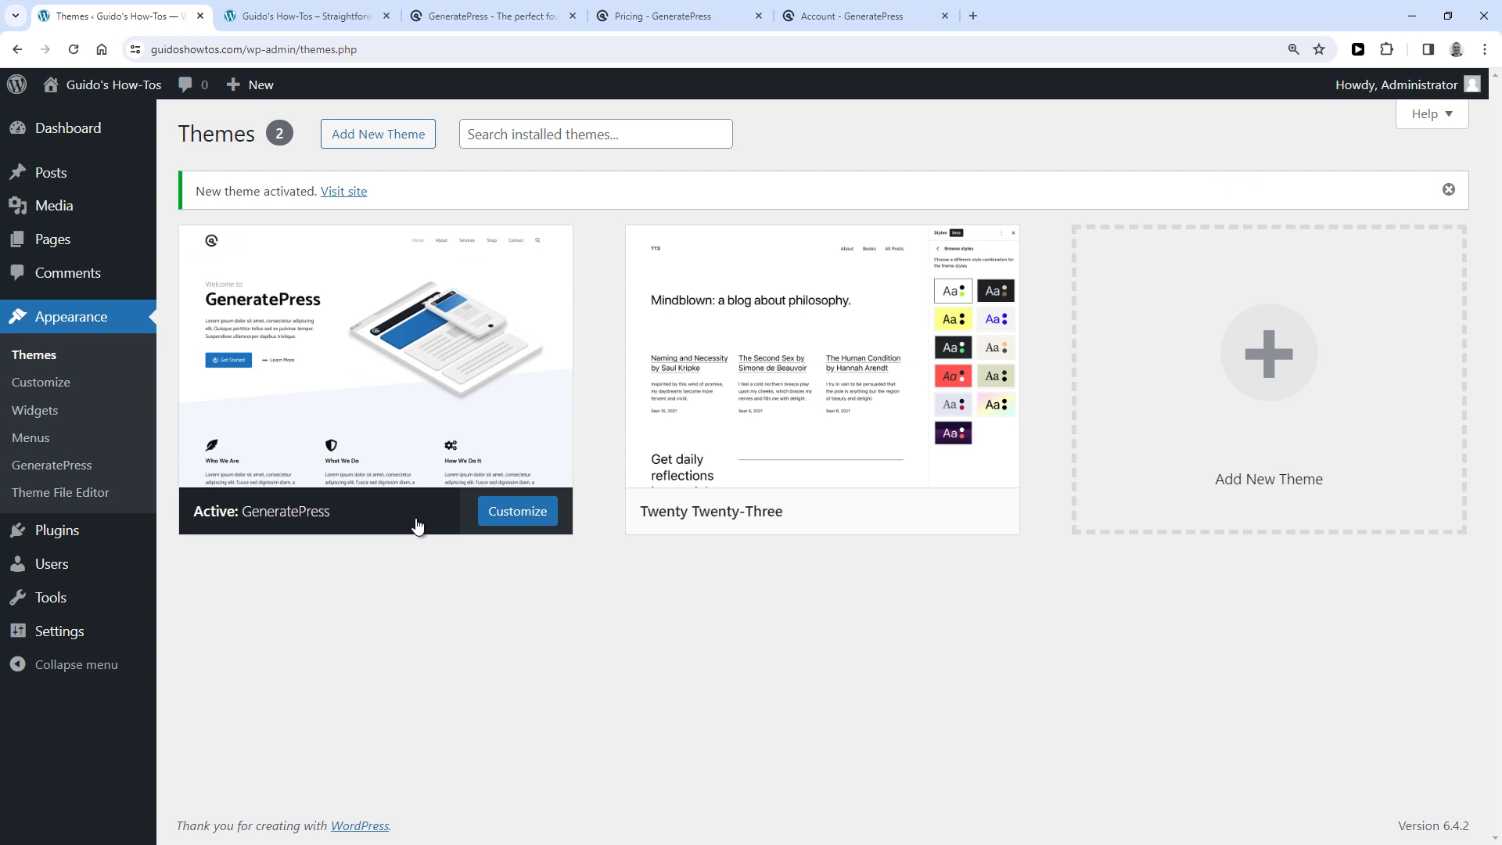
Reload the site's front page and close the Customizer to view the new GeneratePress layout
{"action": "left_click", "coordinate": [309, 14]}
{"action": "left_click", "coordinate": [325, 51]}
{"action": "key", "text": "ctrl+a"}
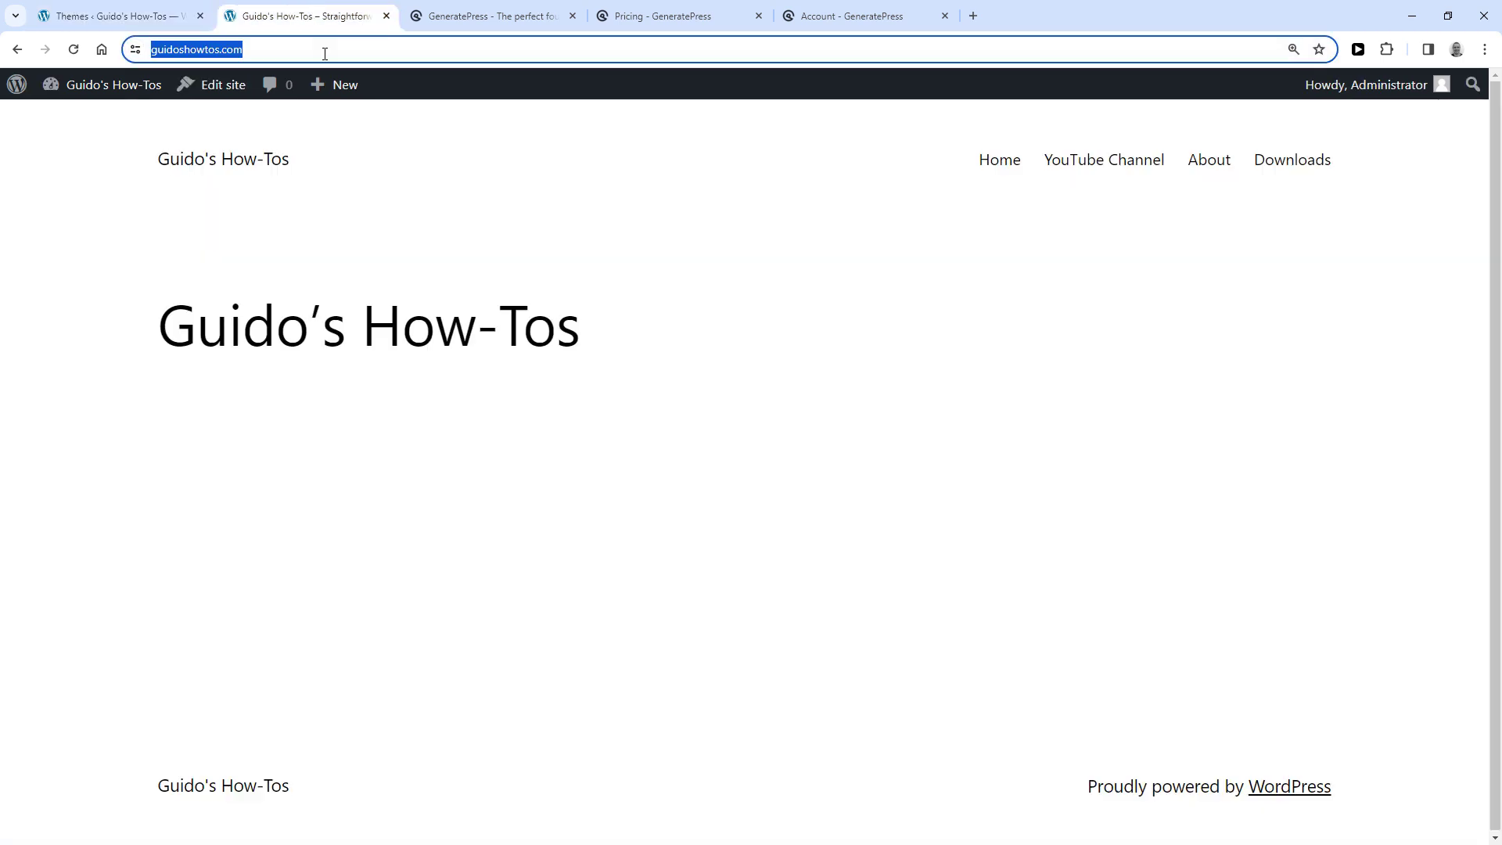
{"action": "key", "text": "Return"}
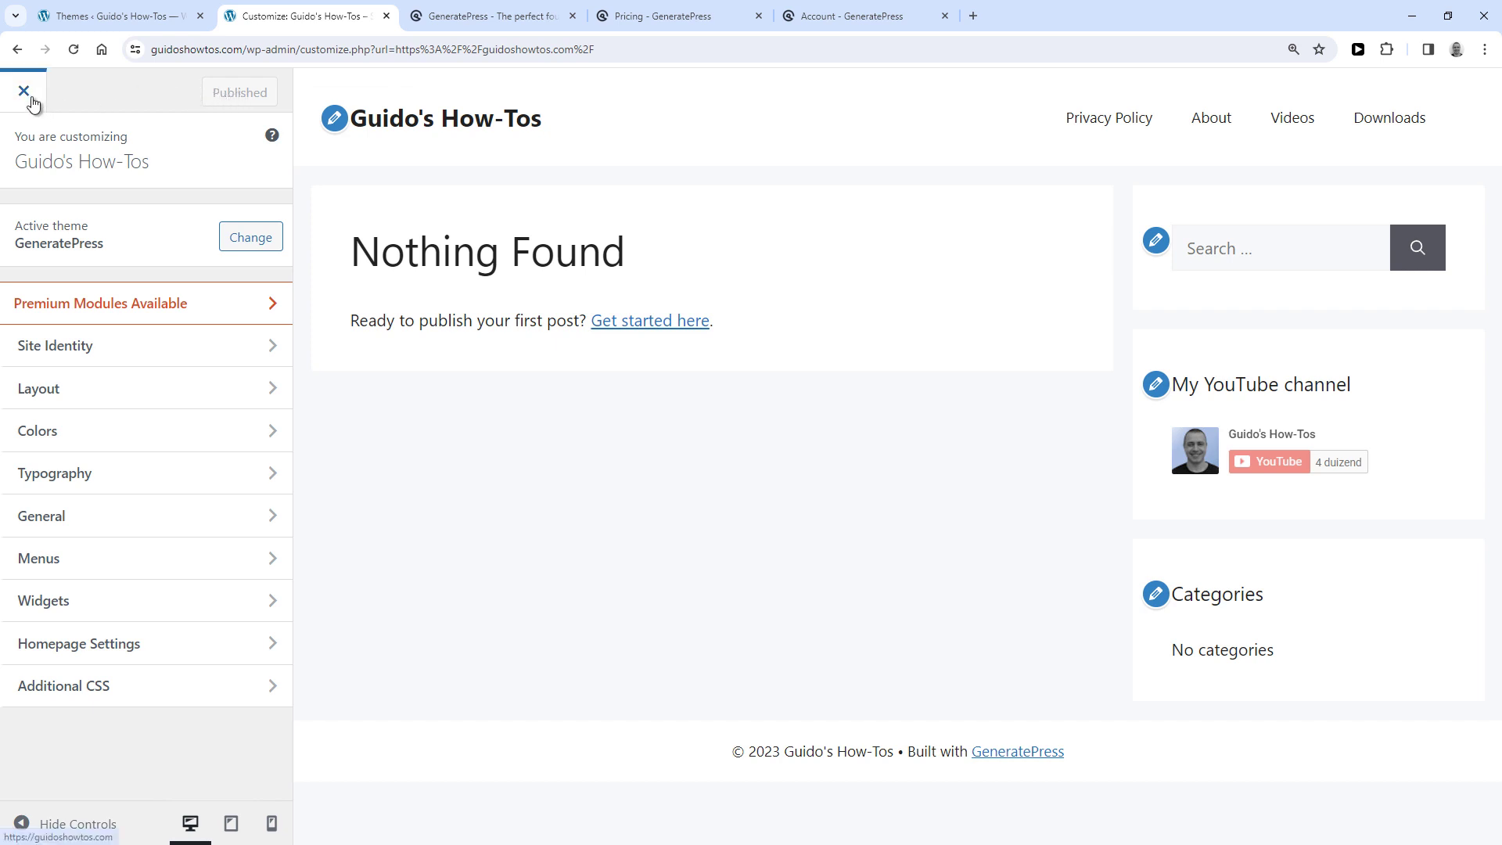
{"action": "left_click", "coordinate": [33, 99]}
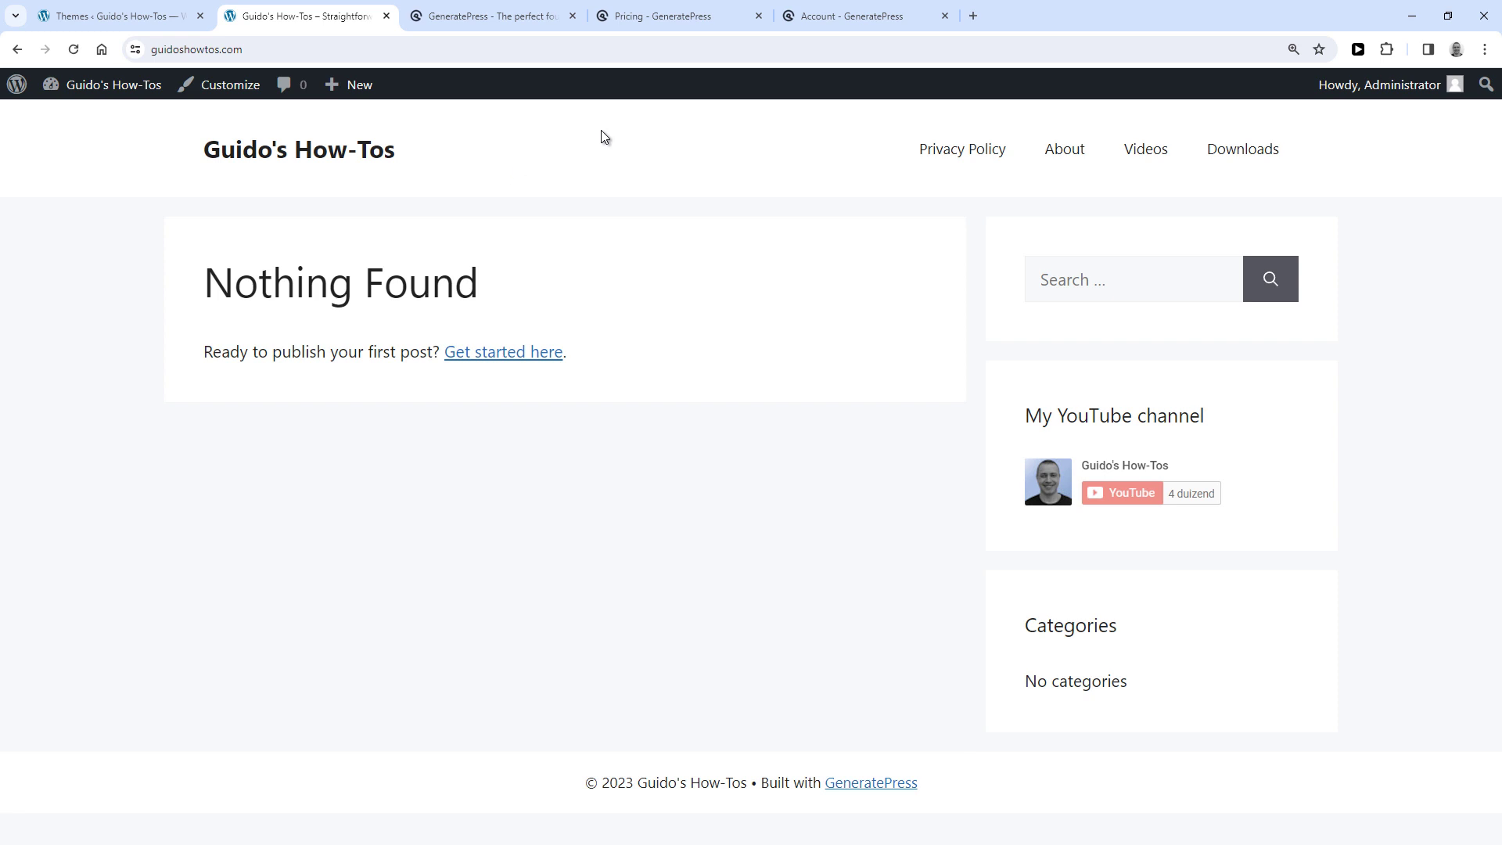
Browse the GeneratePress homepage, then view the Yearly $44 and Lifetime $224 plans on Pricing
{"action": "left_click", "coordinate": [523, 15]}
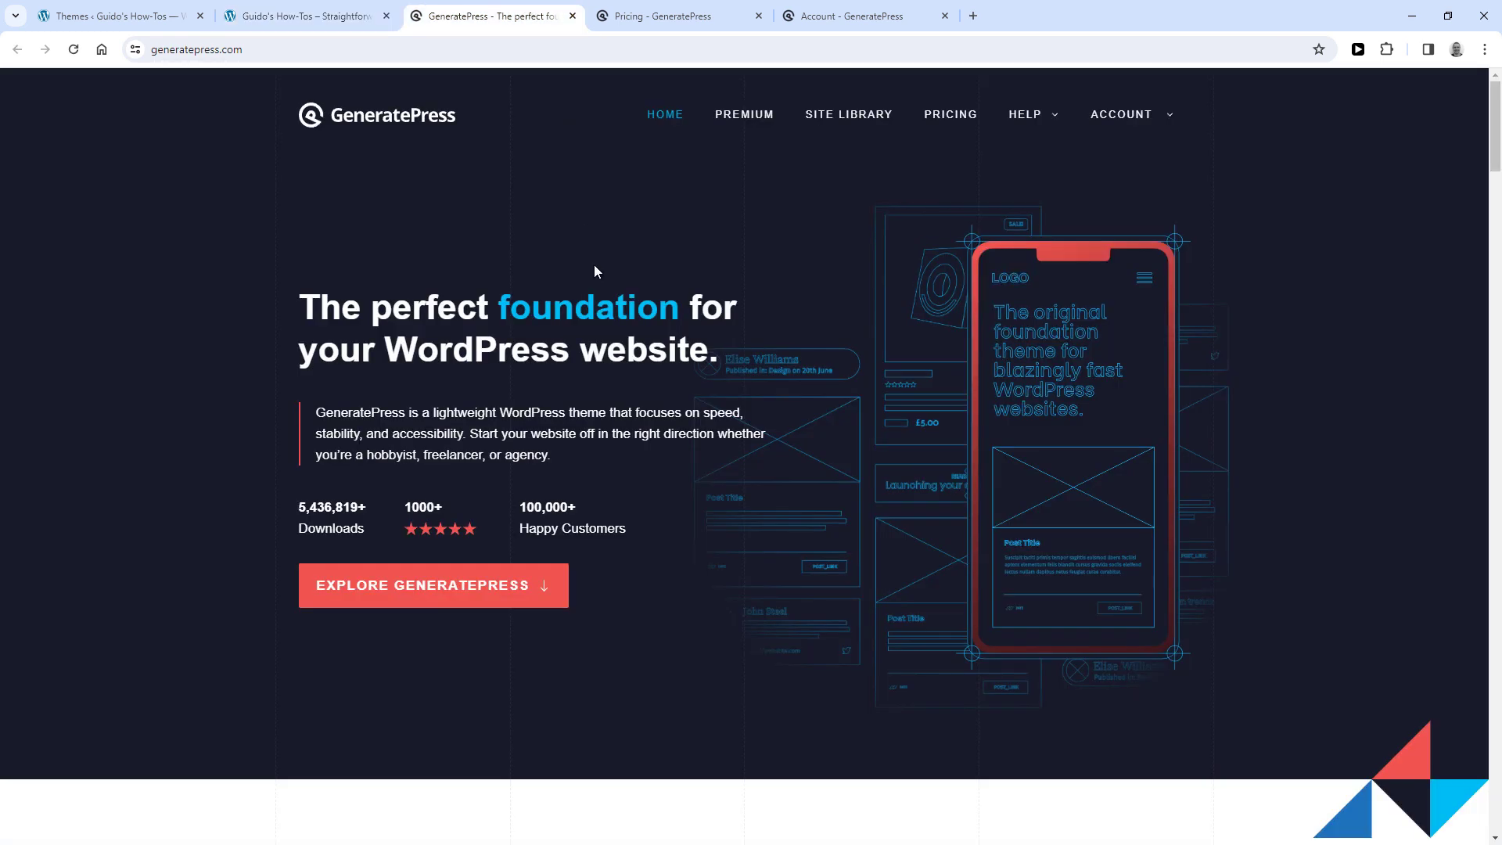
{"action": "scroll", "coordinate": [594, 266], "scroll_direction": "down", "scroll_amount": 9}
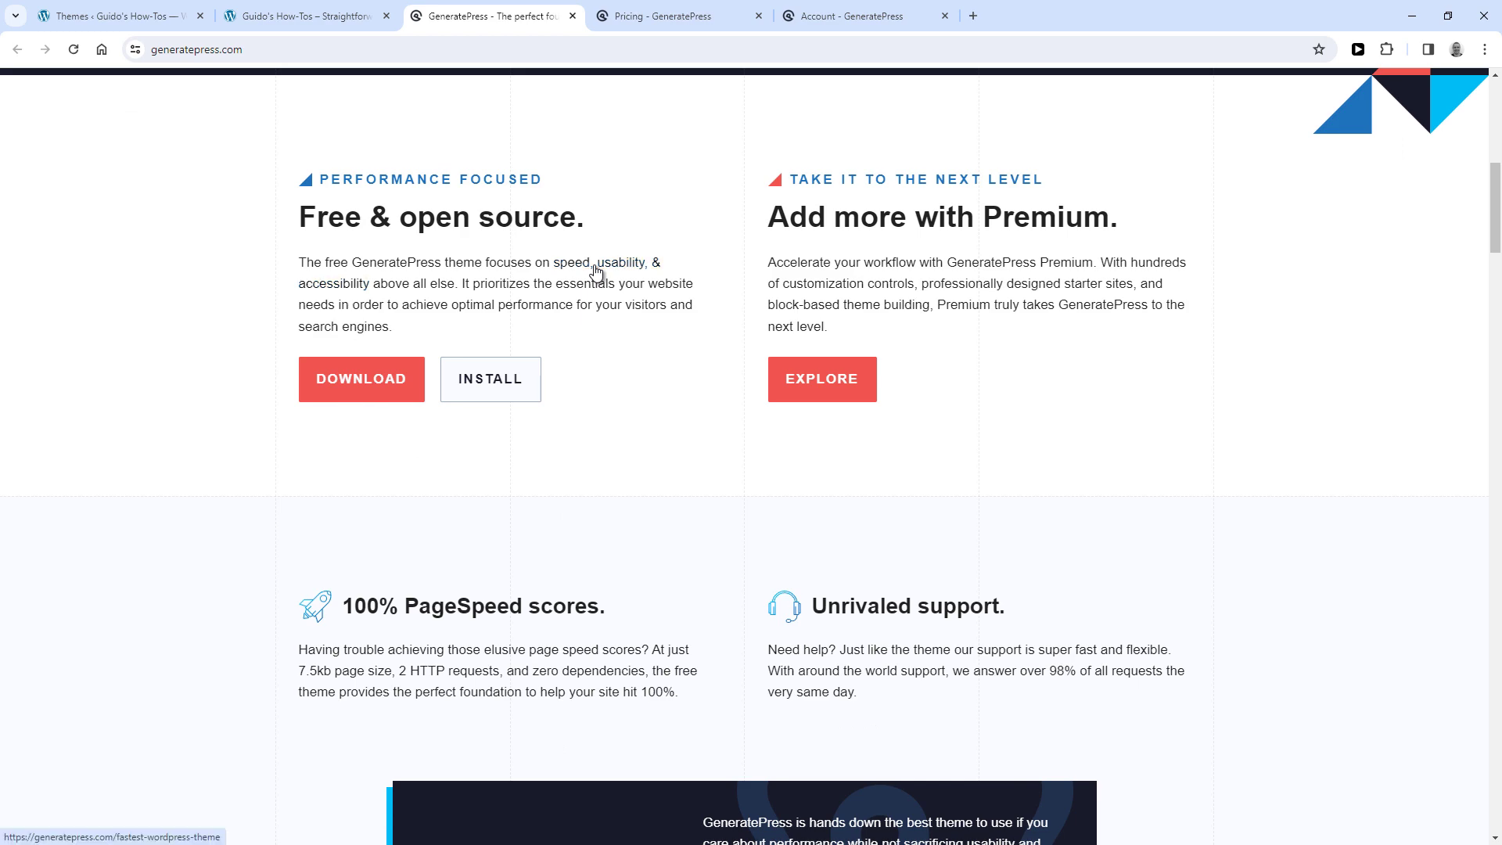
{"action": "scroll", "coordinate": [594, 270], "scroll_direction": "down", "scroll_amount": 15}
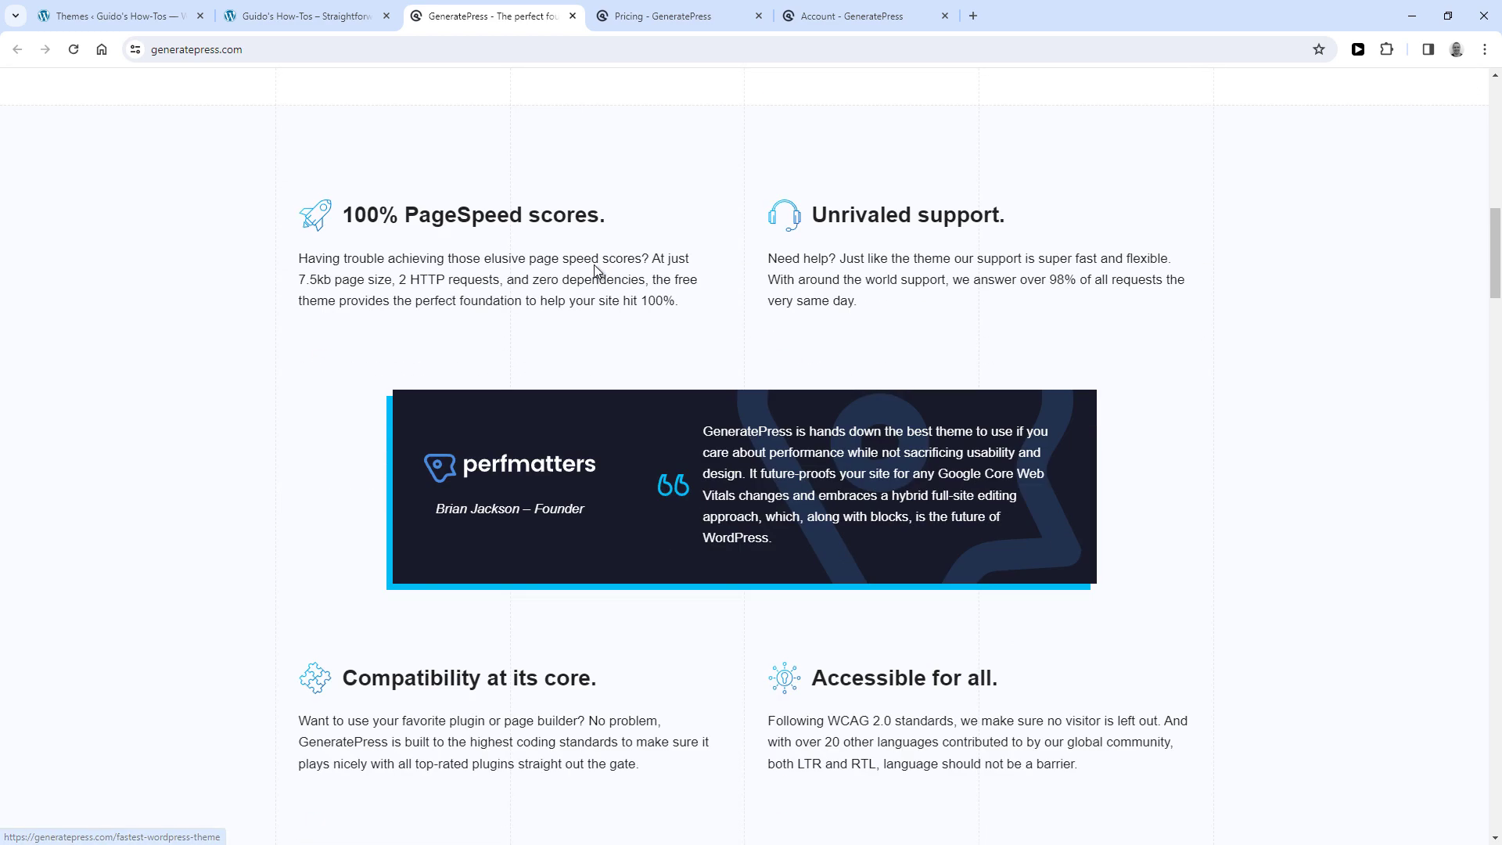
{"action": "scroll", "coordinate": [596, 270], "scroll_direction": "down", "scroll_amount": 17}
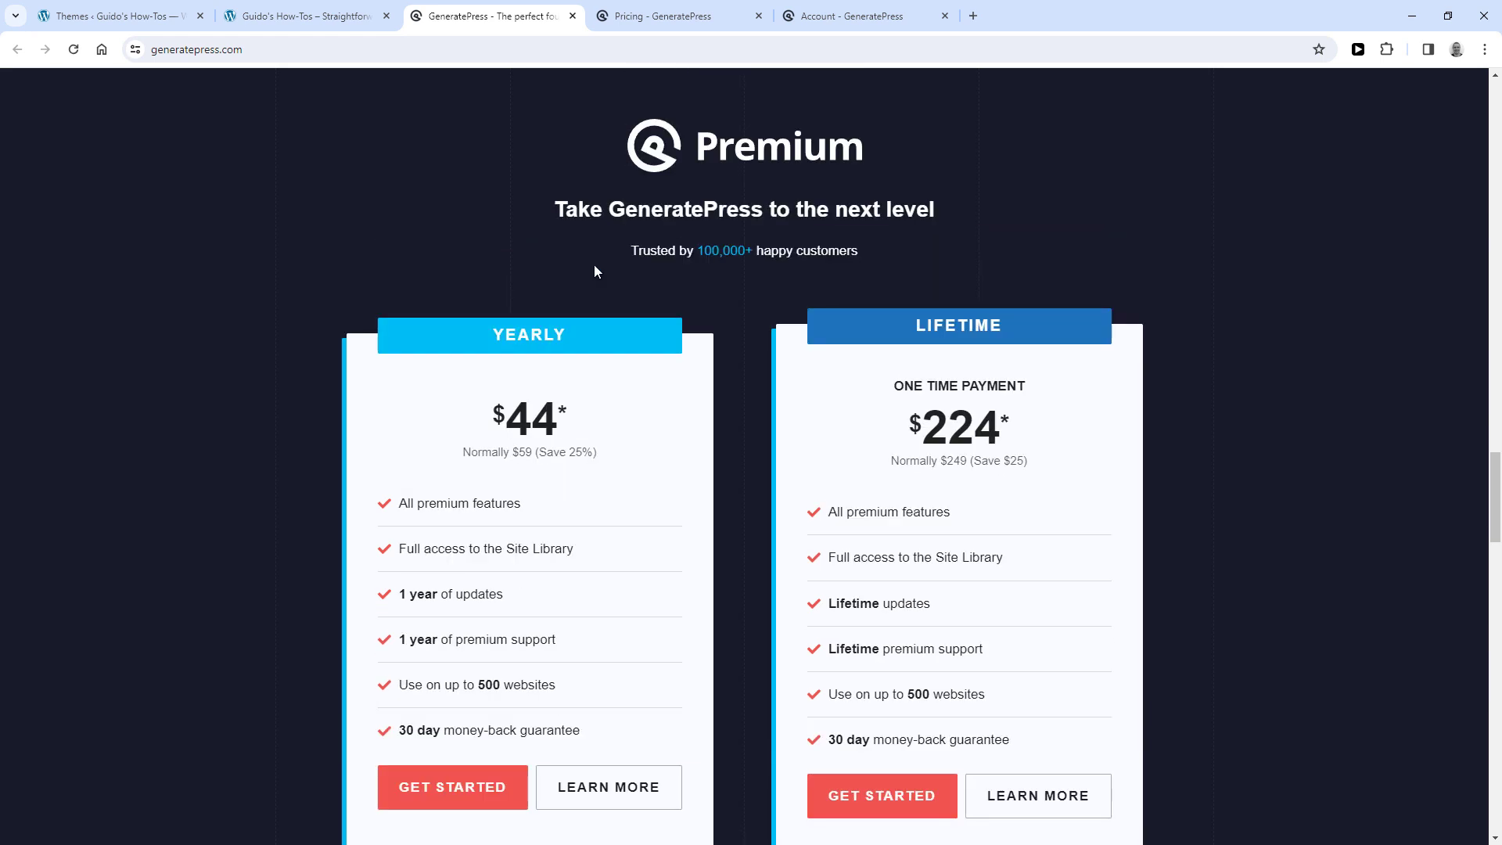
{"action": "left_click", "coordinate": [632, 7]}
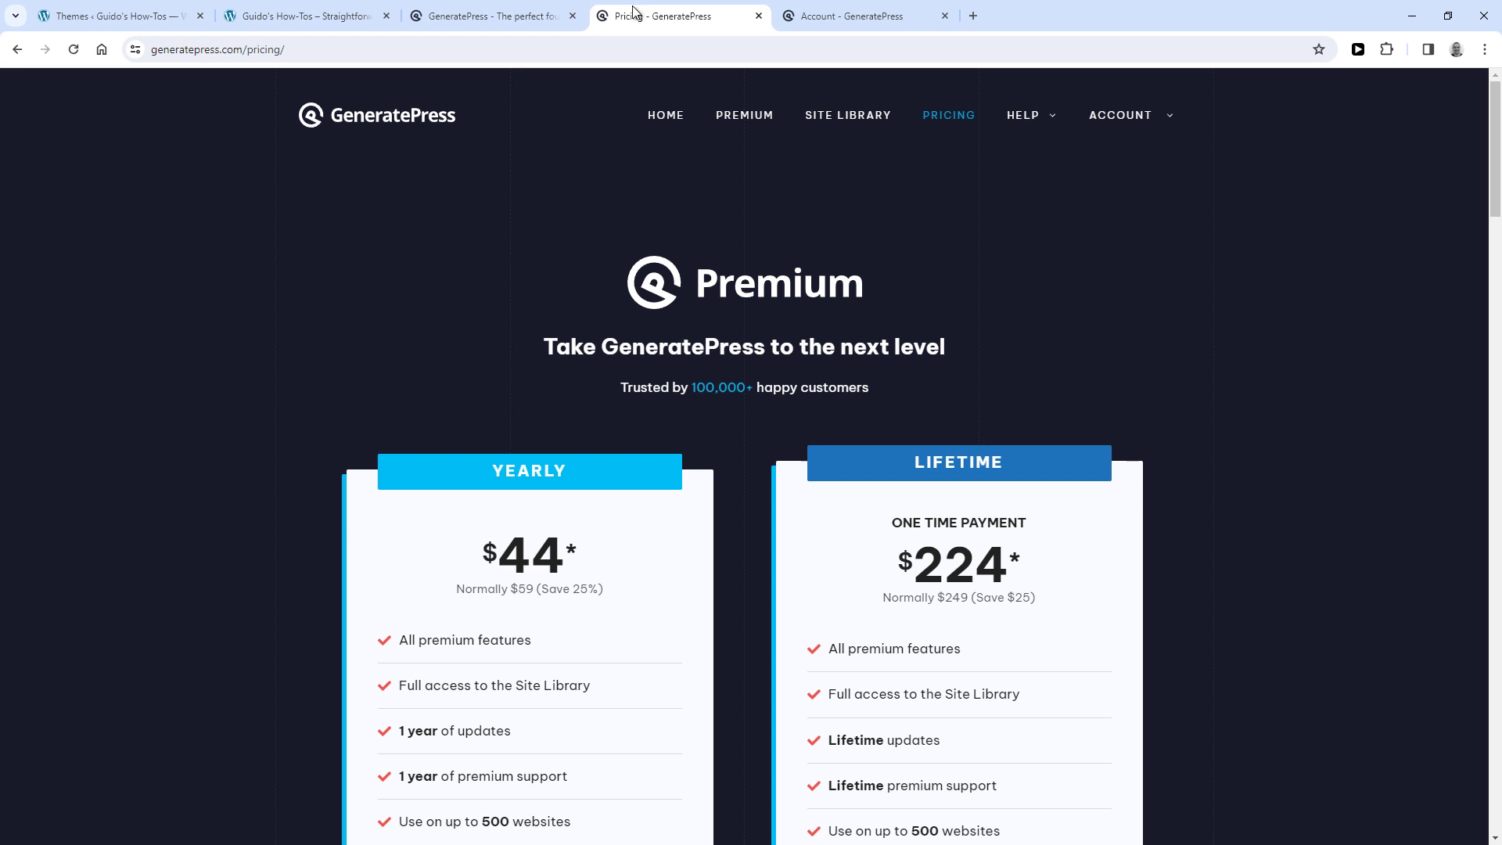
{"action": "scroll", "coordinate": [710, 263], "scroll_direction": "down", "scroll_amount": 3}
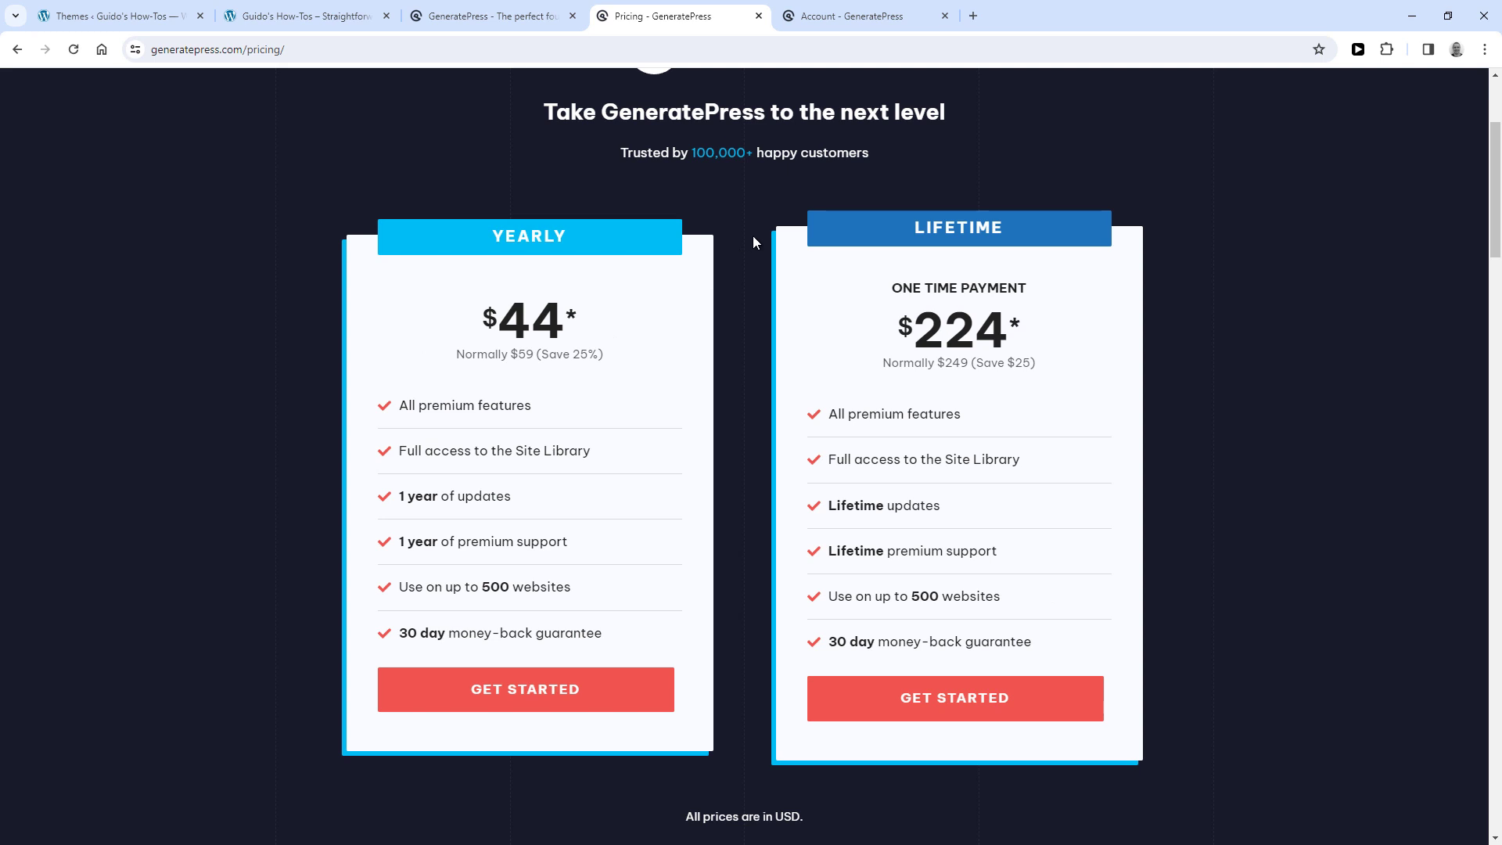
Save gp-premium-2.3.2.zip from the account downloads, then go back to the WordPress Themes page
{"action": "left_click", "coordinate": [844, 24]}
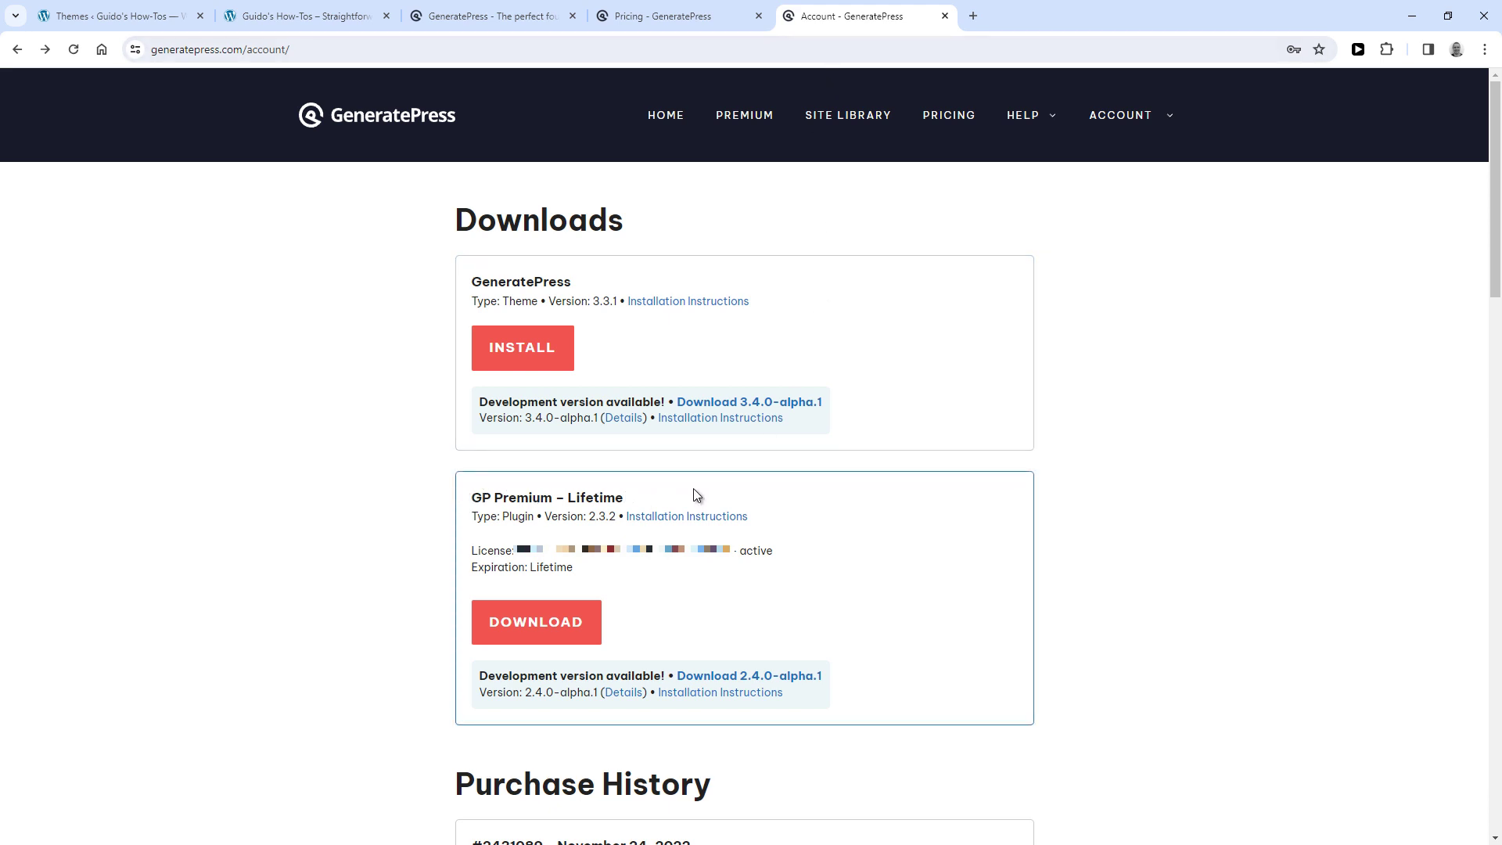
{"action": "left_click", "coordinate": [550, 632]}
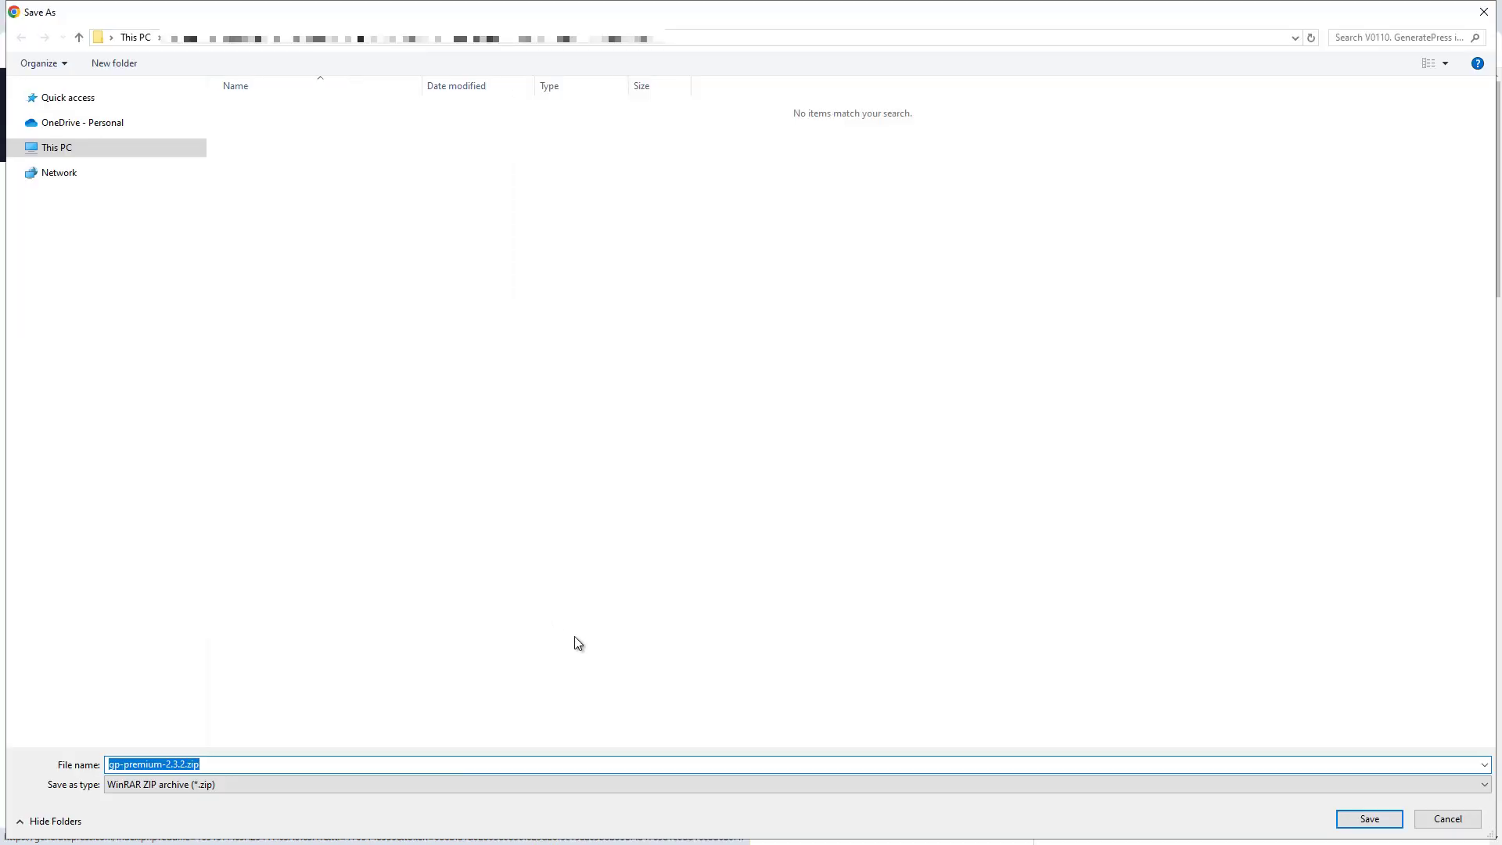
{"action": "left_click", "coordinate": [1369, 818]}
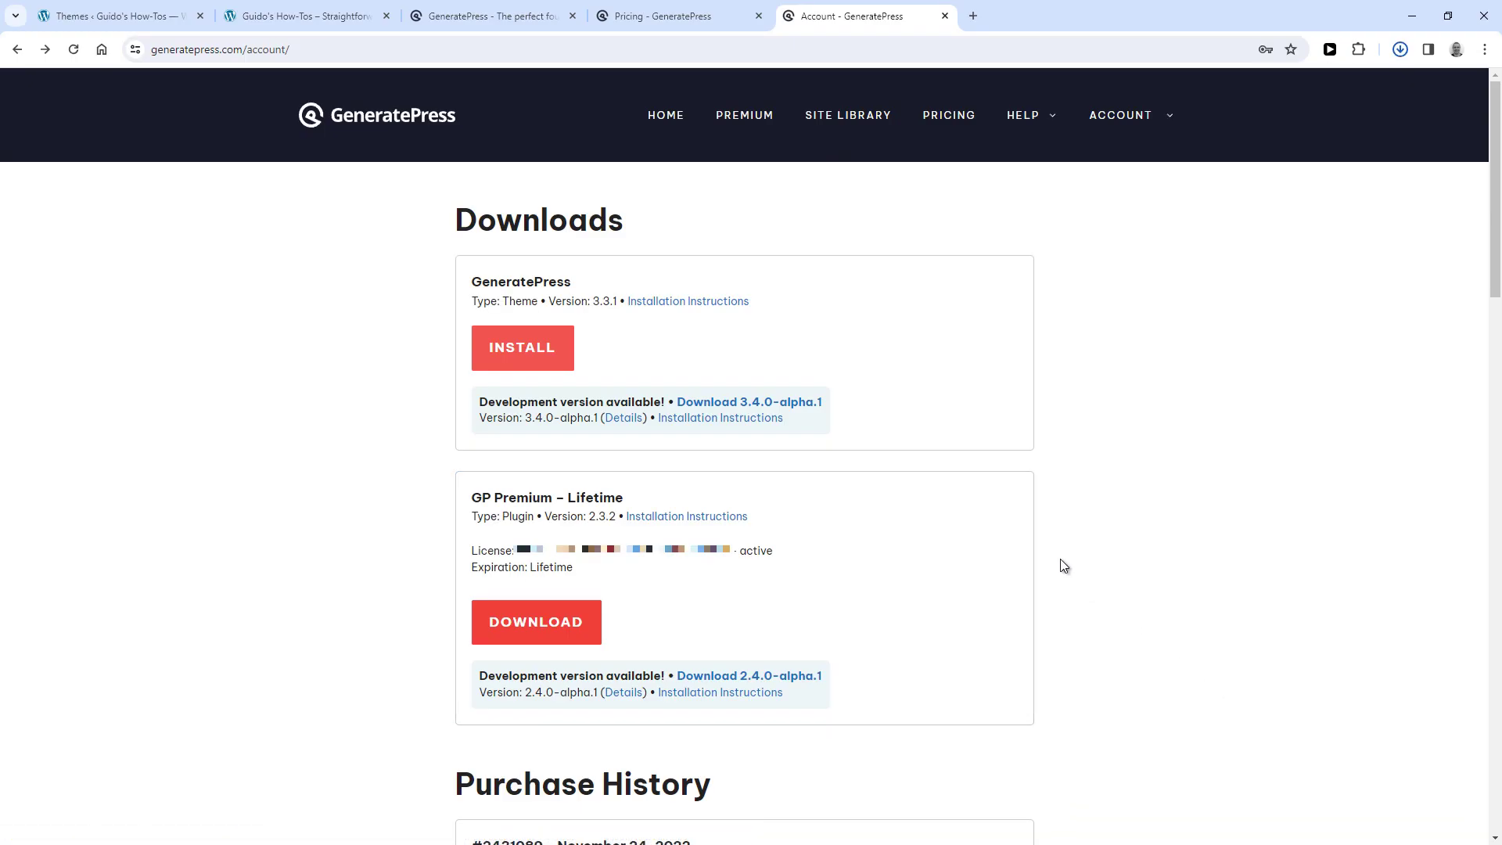
{"action": "left_click", "coordinate": [115, 17]}
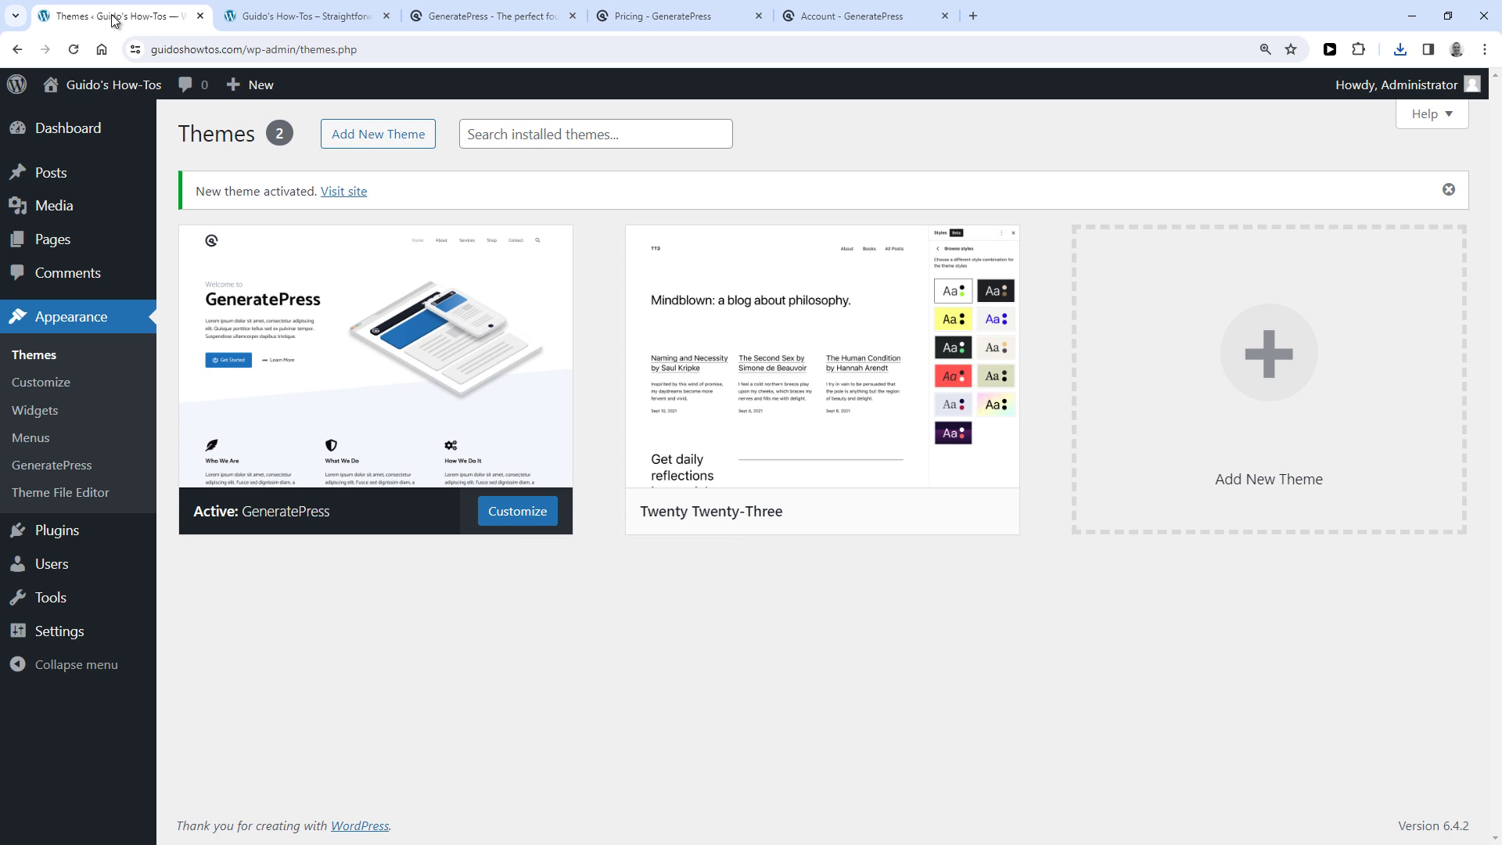
Upload gp-premium-2.3.2.zip under Plugins > Add New Plugin, install it, and activate GP Premium
{"action": "mouse_move", "coordinate": [71, 529]}
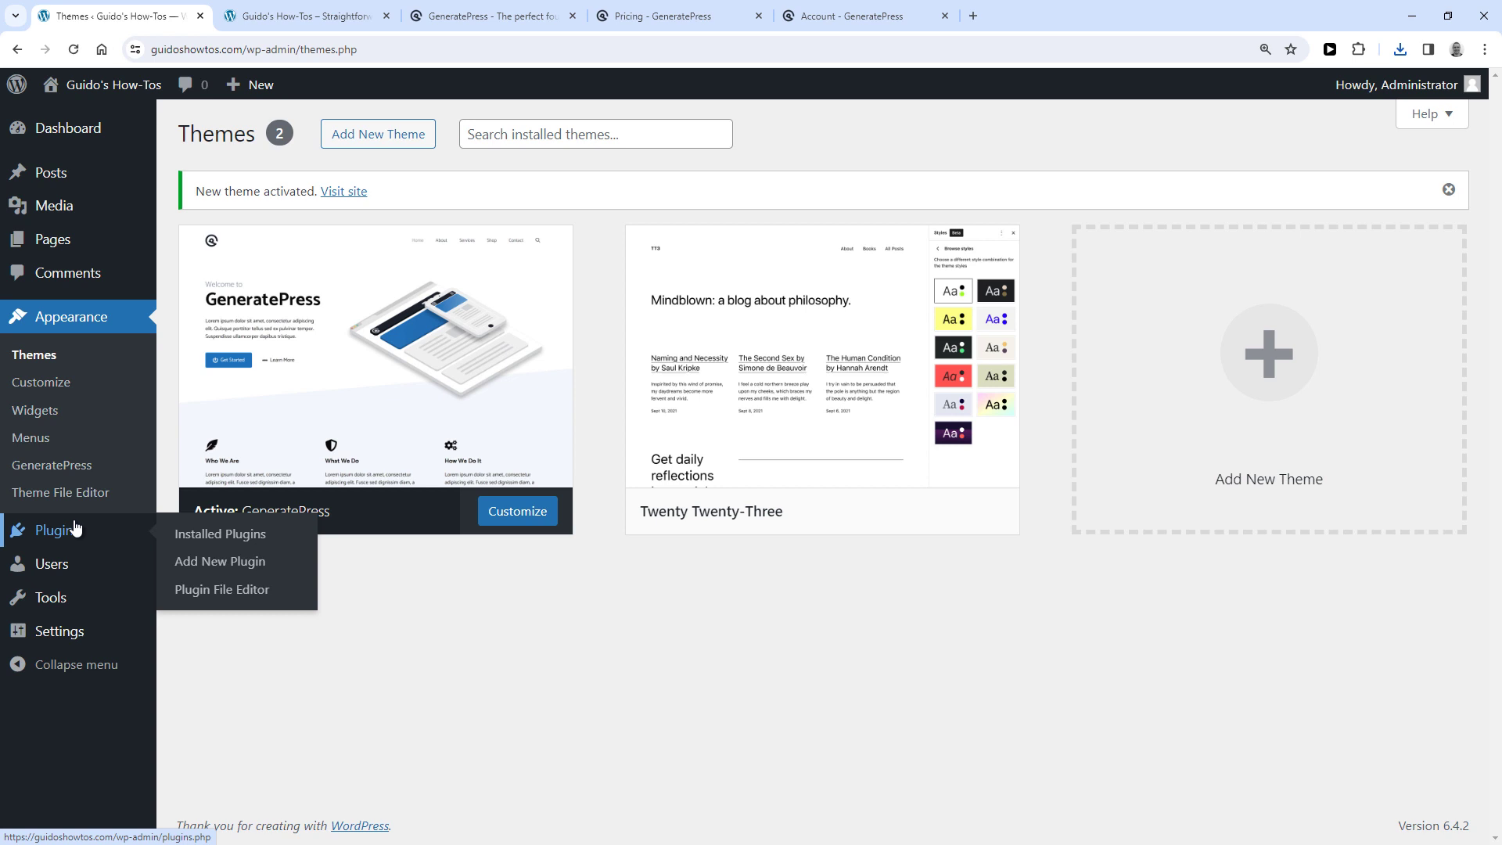
{"action": "left_click", "coordinate": [206, 570]}
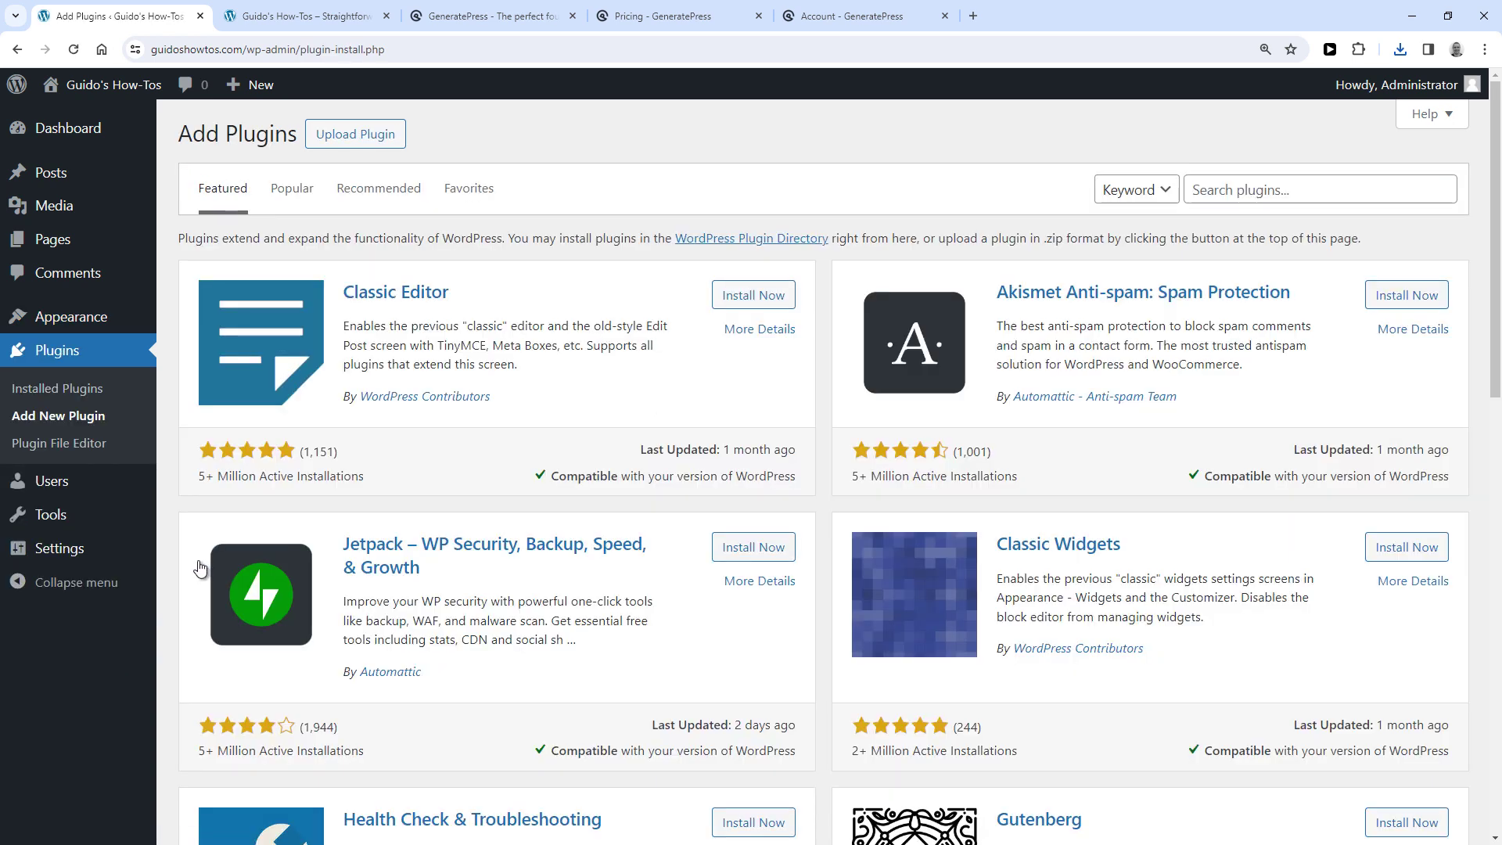
{"action": "left_click", "coordinate": [344, 135]}
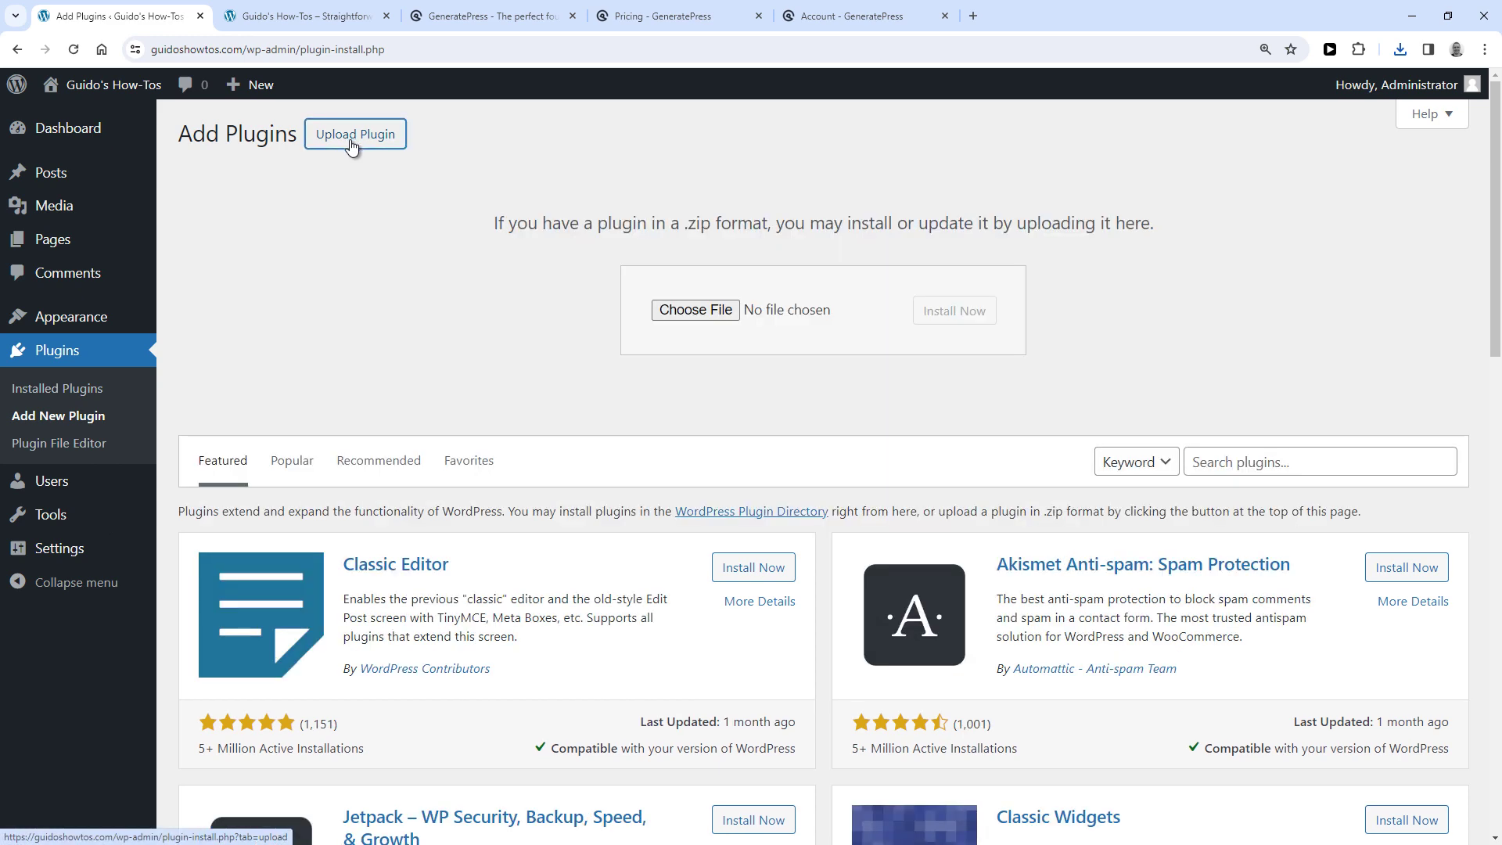
{"action": "left_click", "coordinate": [696, 311]}
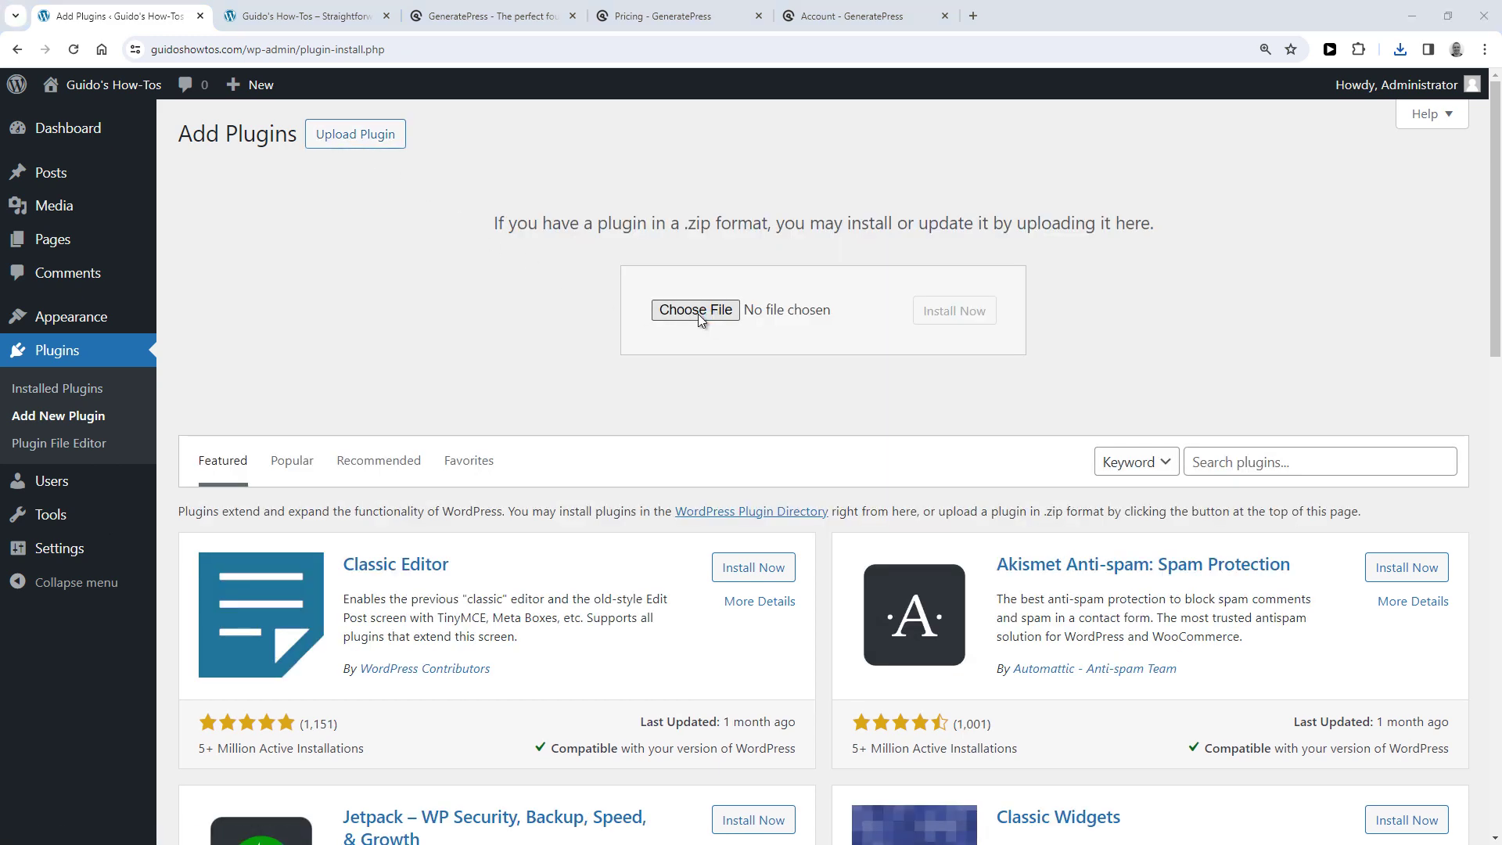
{"action": "left_click", "coordinate": [374, 108]}
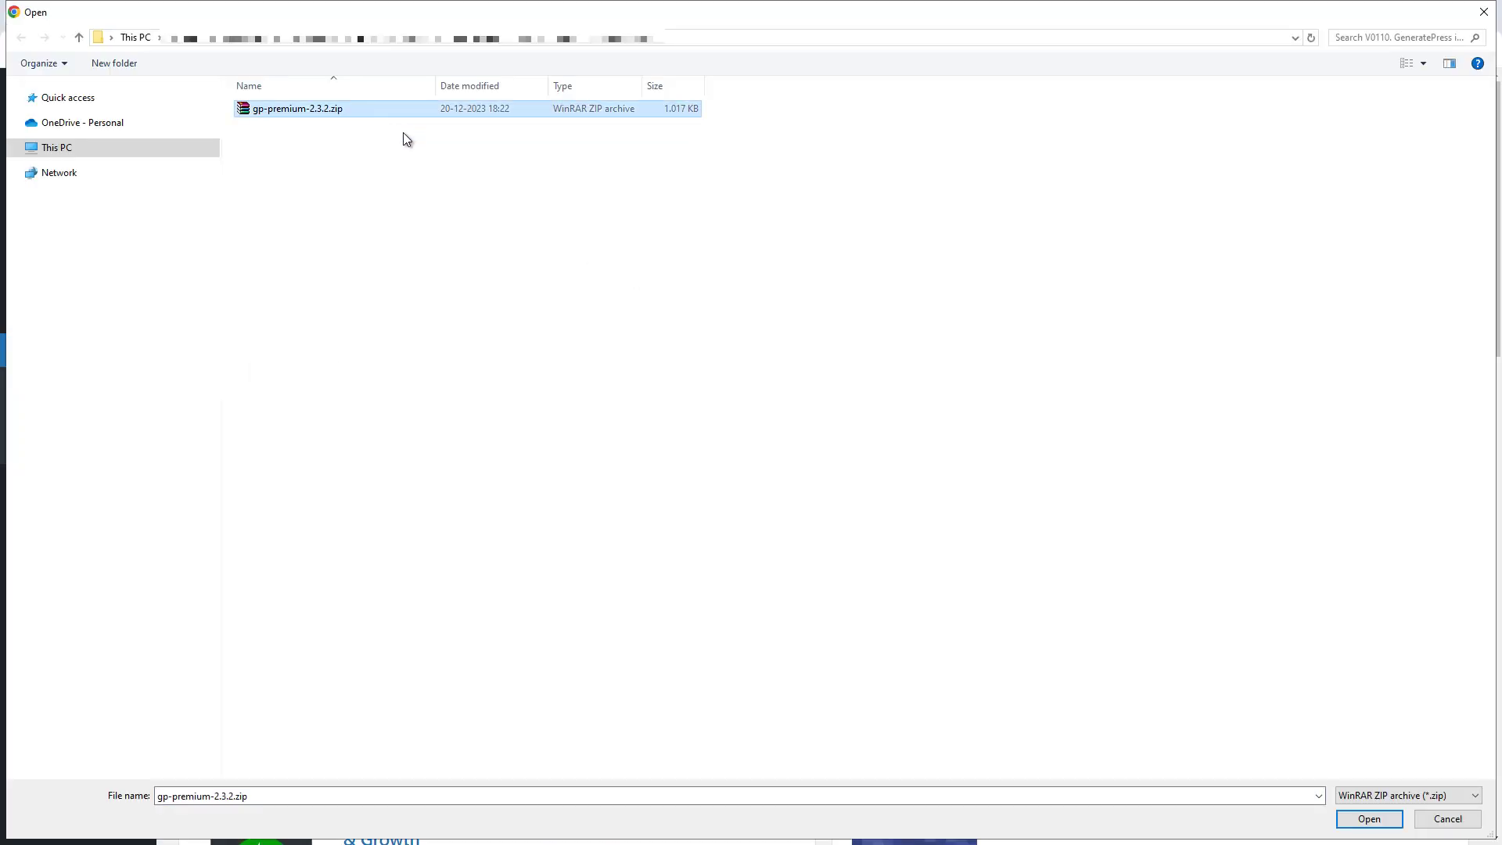
{"action": "left_click", "coordinate": [1368, 819]}
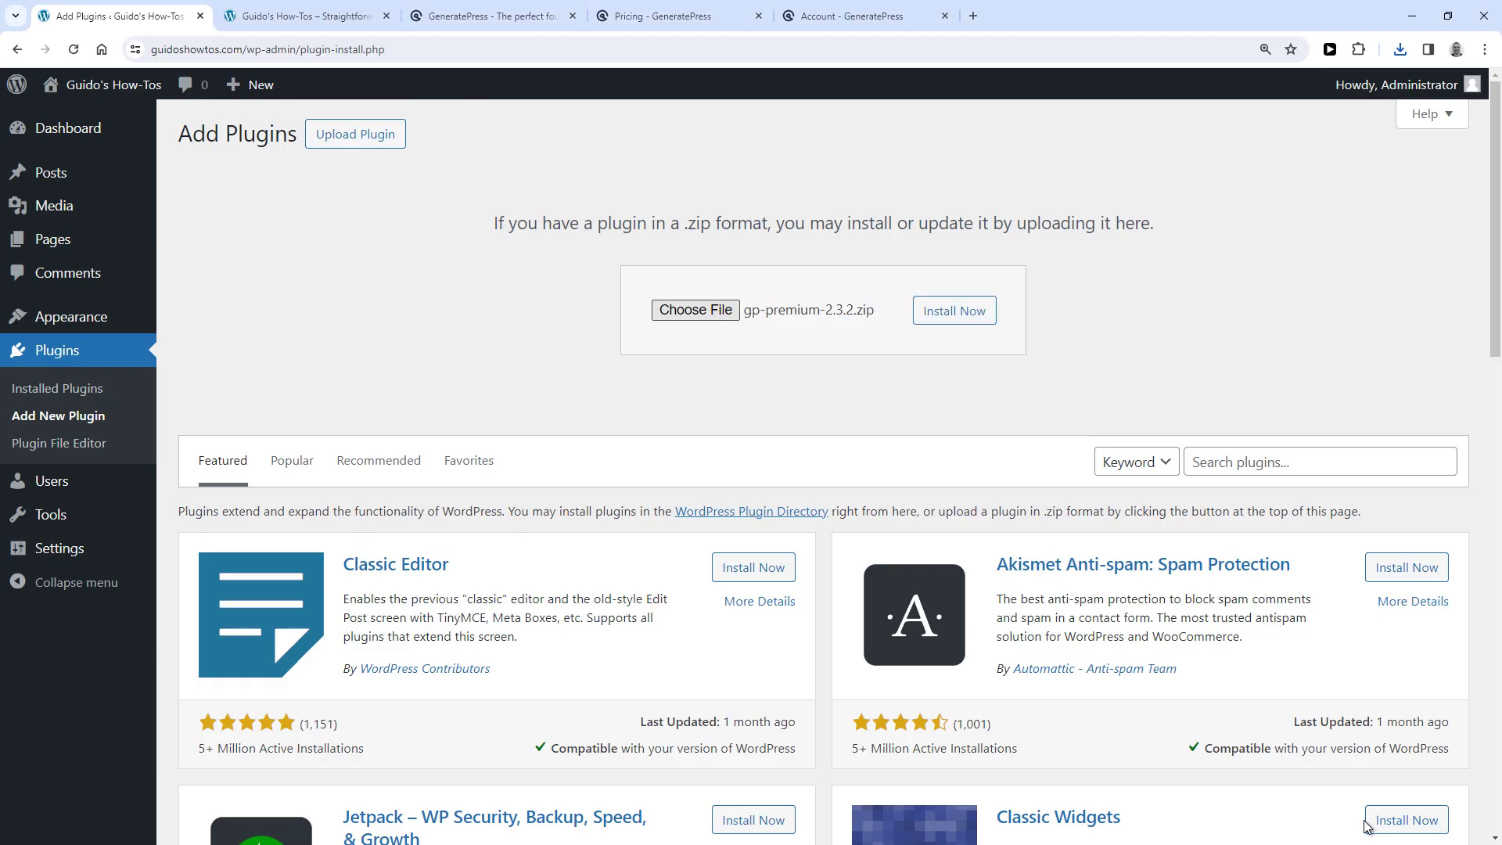
{"action": "left_click", "coordinate": [950, 317]}
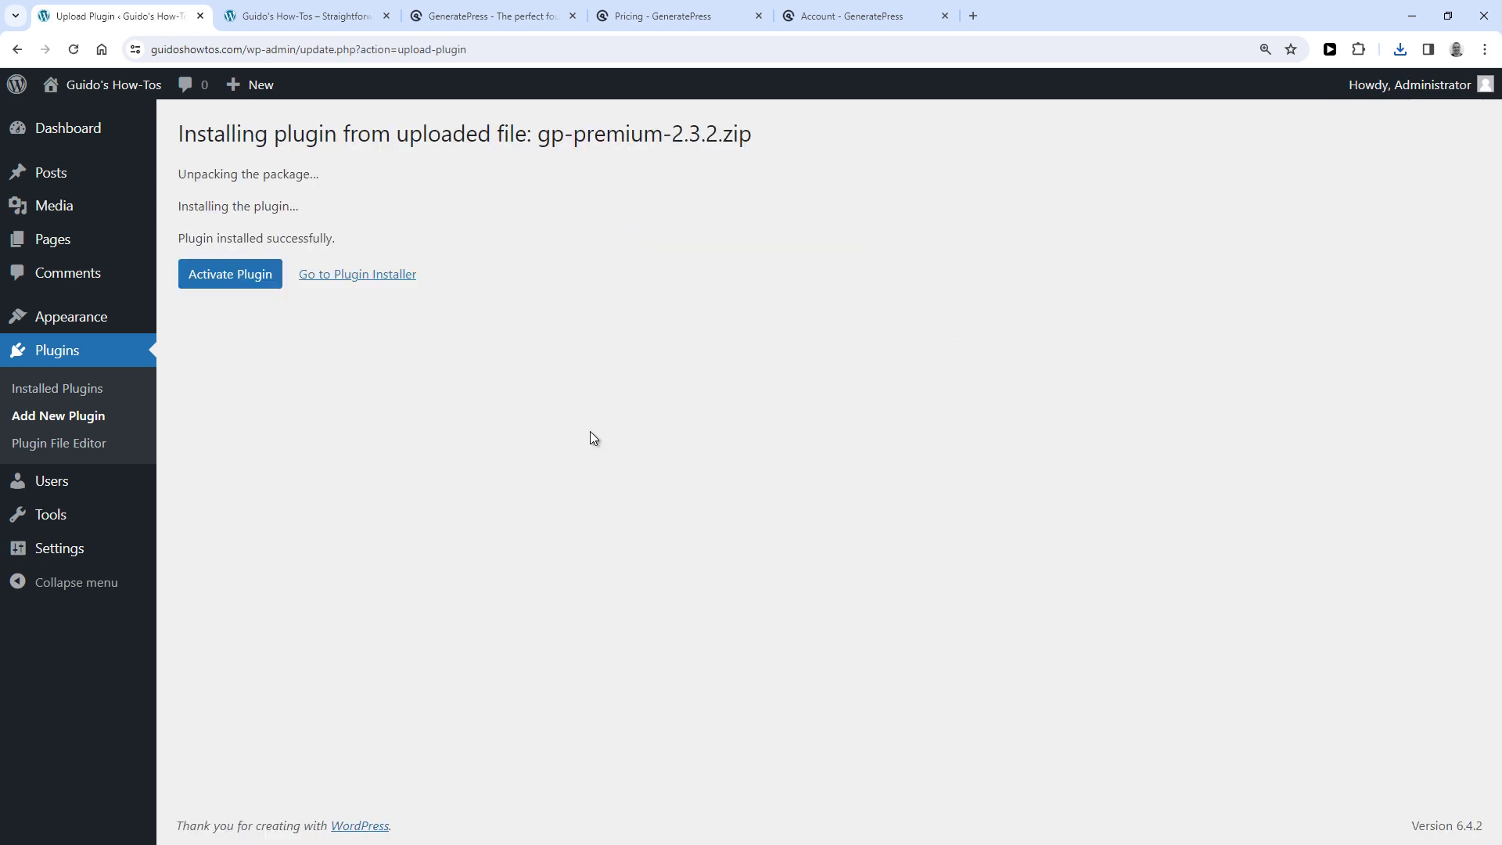
{"action": "left_click", "coordinate": [220, 283]}
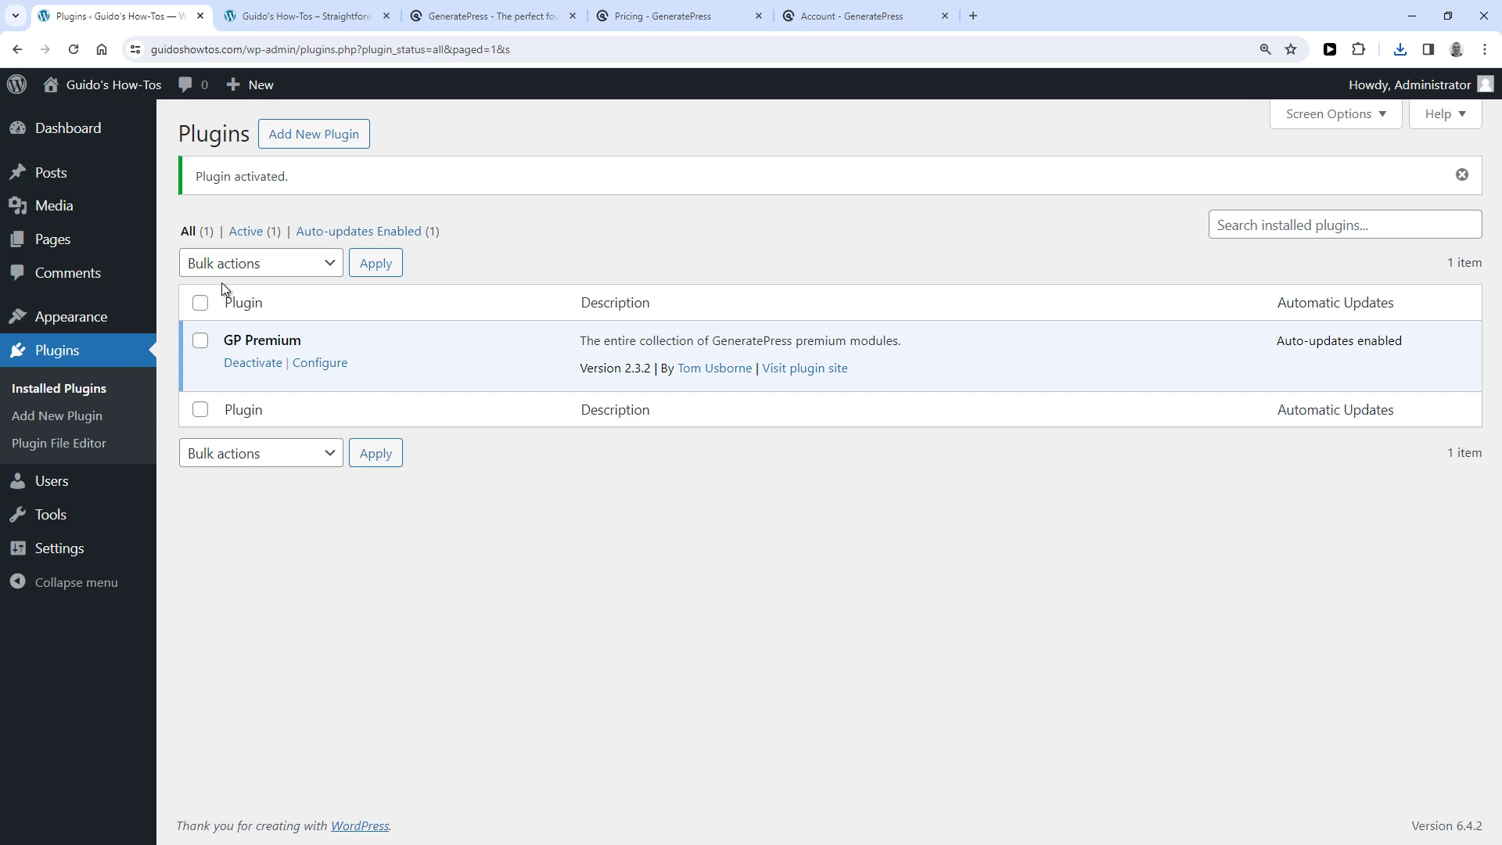
Copy the license key from the GeneratePress account and save it in GP Premium's License Key field
{"action": "left_click", "coordinate": [319, 367]}
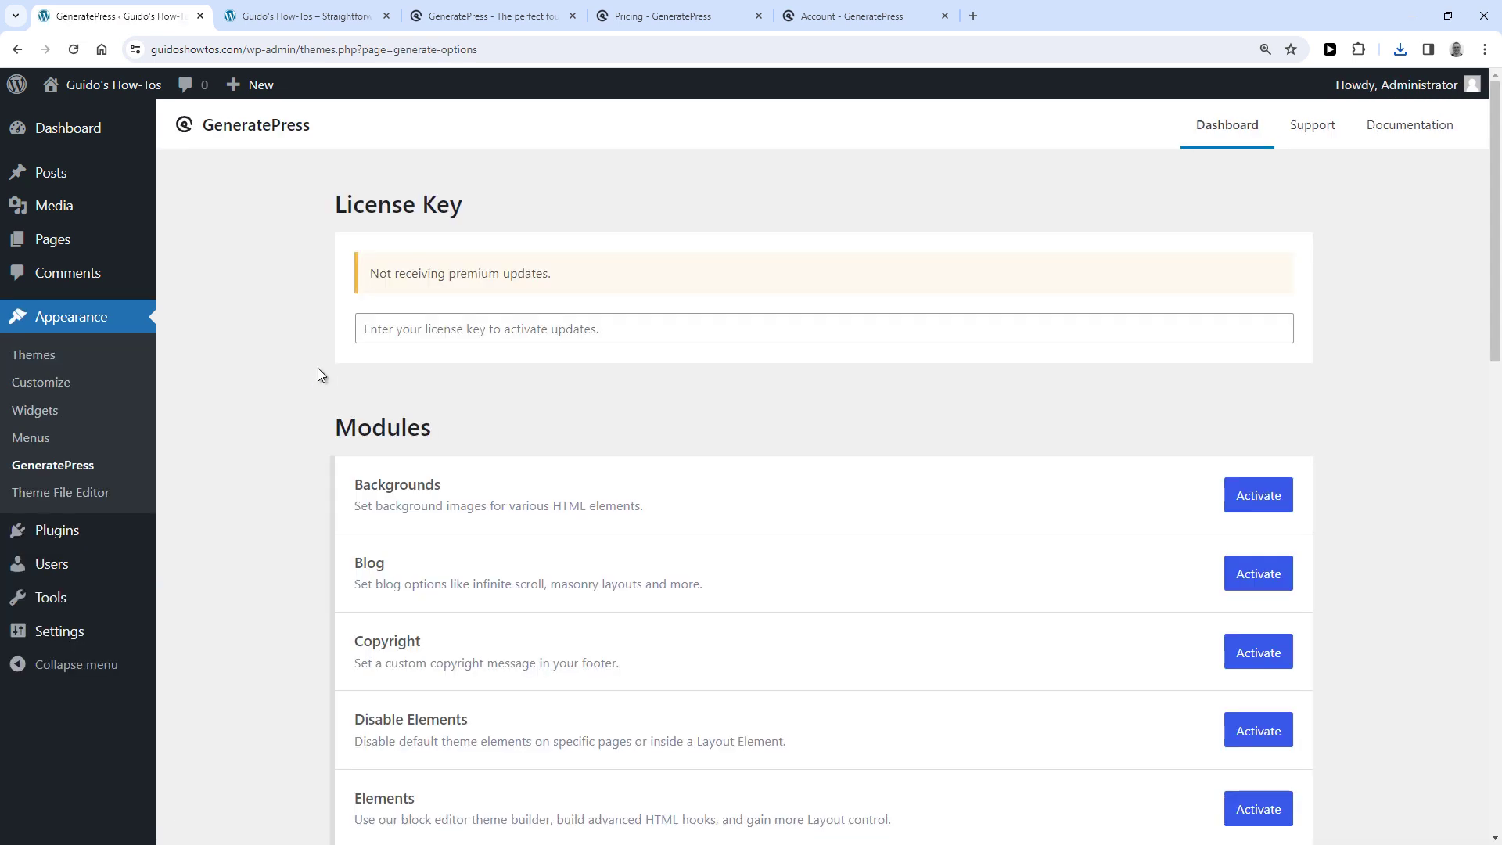
{"action": "left_click", "coordinate": [855, 17]}
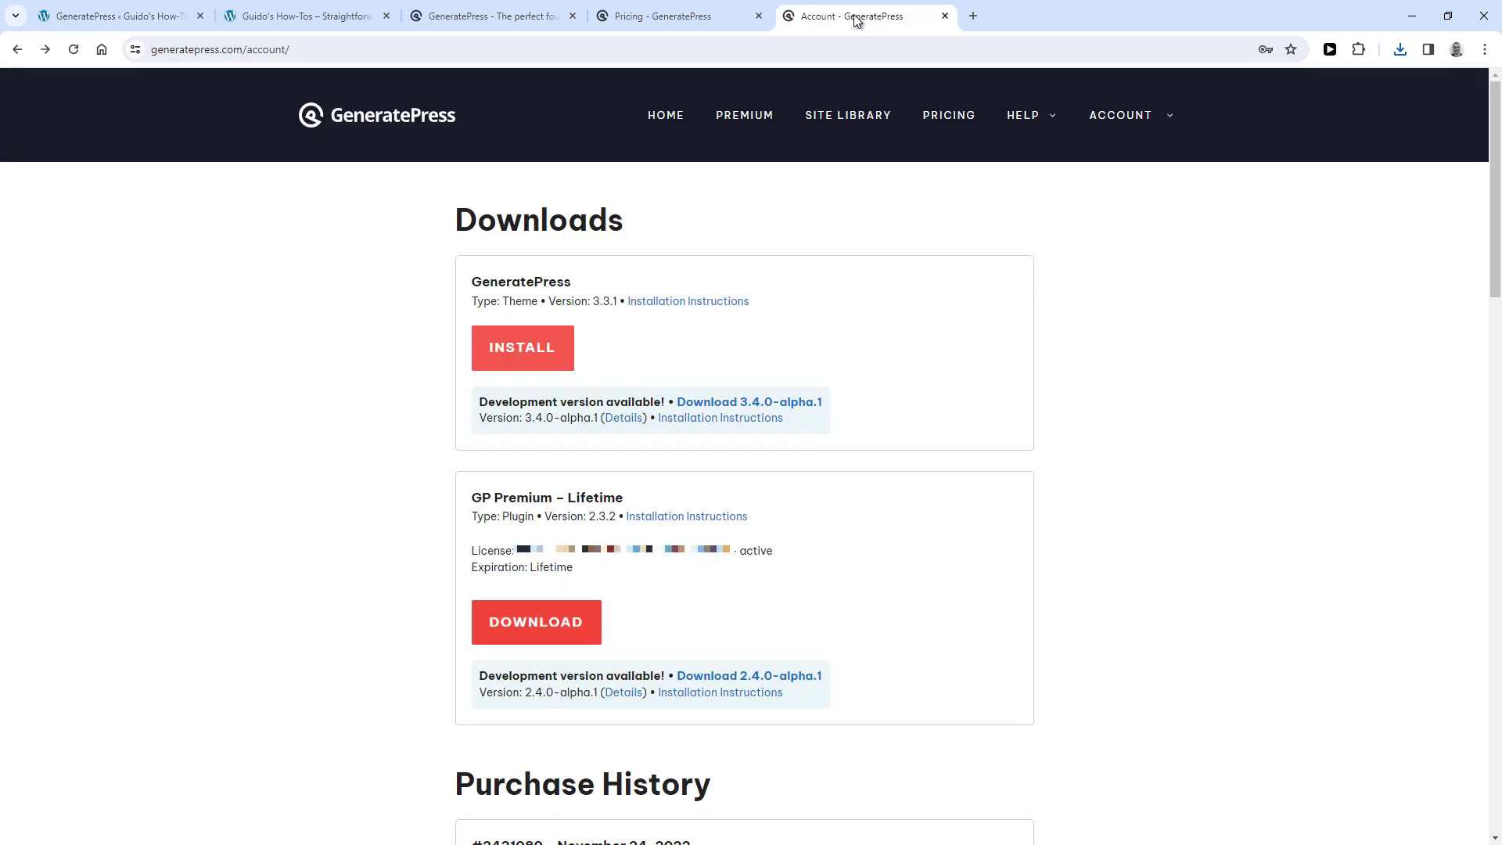
{"action": "double_click", "coordinate": [626, 550]}
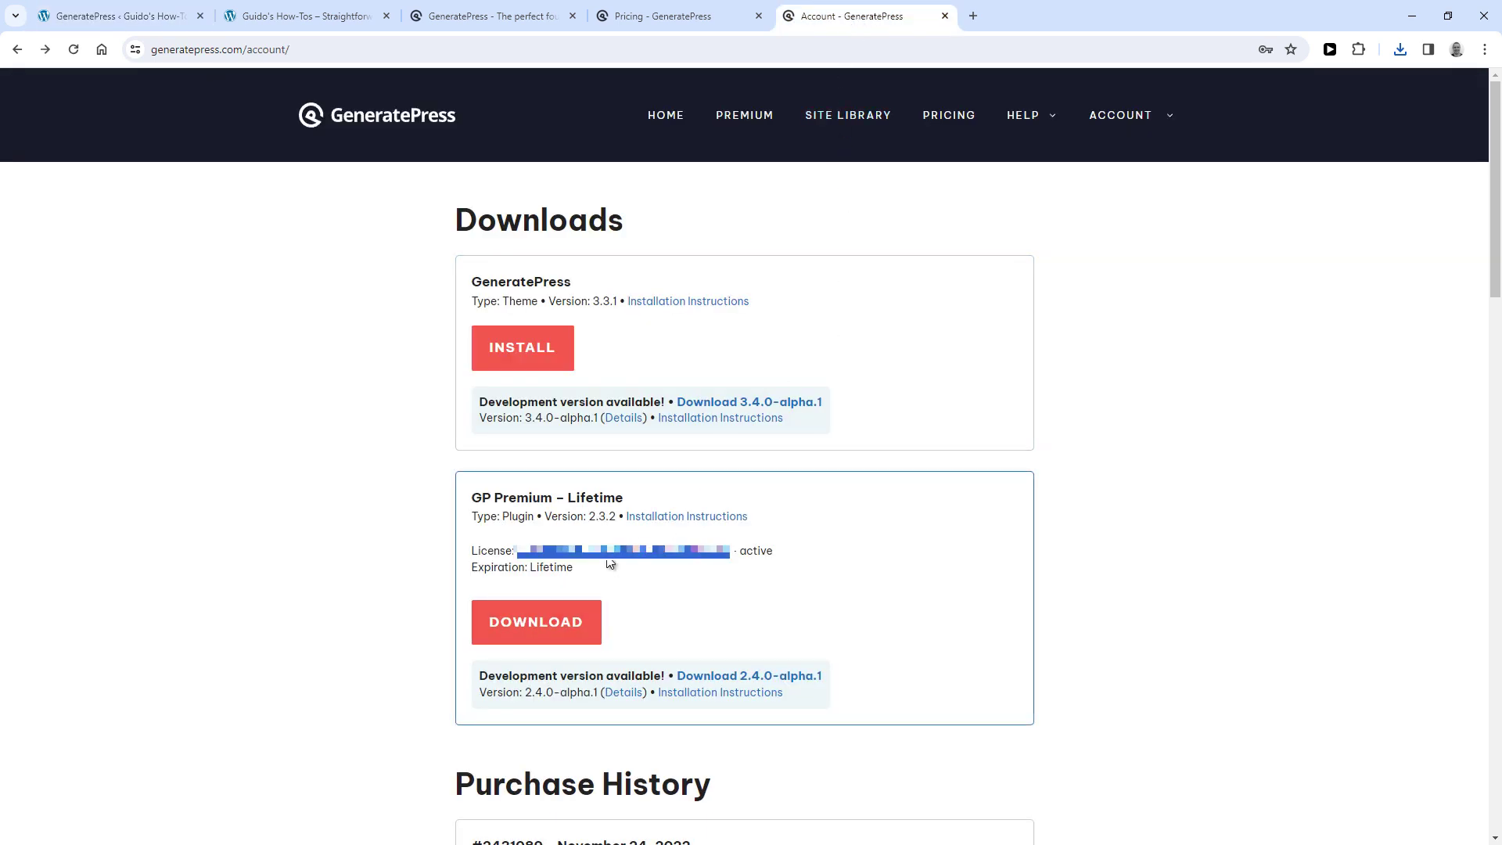
{"action": "right_click", "coordinate": [627, 565]}
{"action": "left_click", "coordinate": [645, 572]}
{"action": "left_click", "coordinate": [110, 16]}
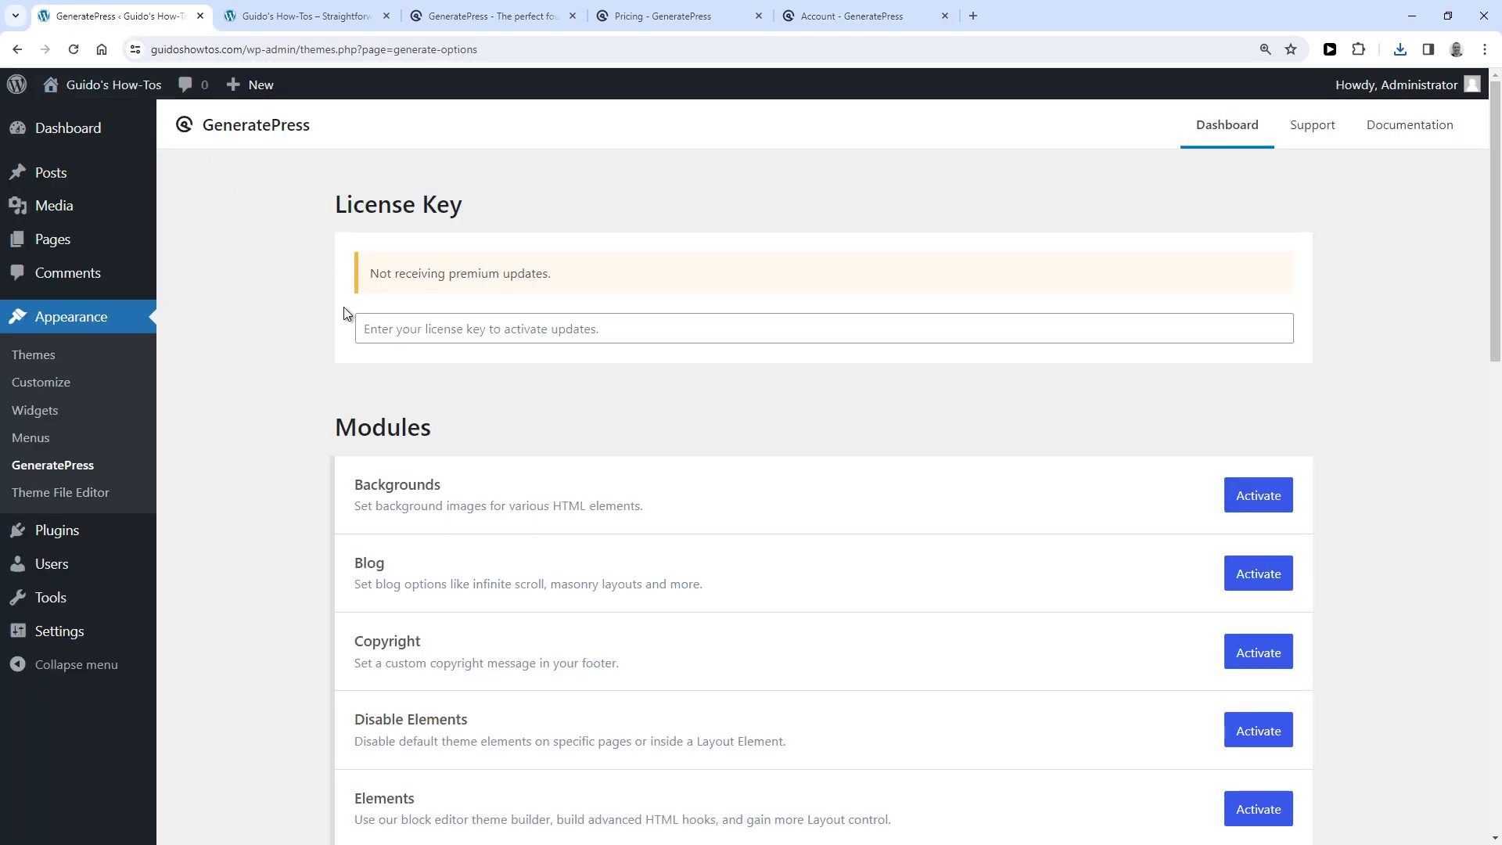
{"action": "left_click", "coordinate": [387, 335]}
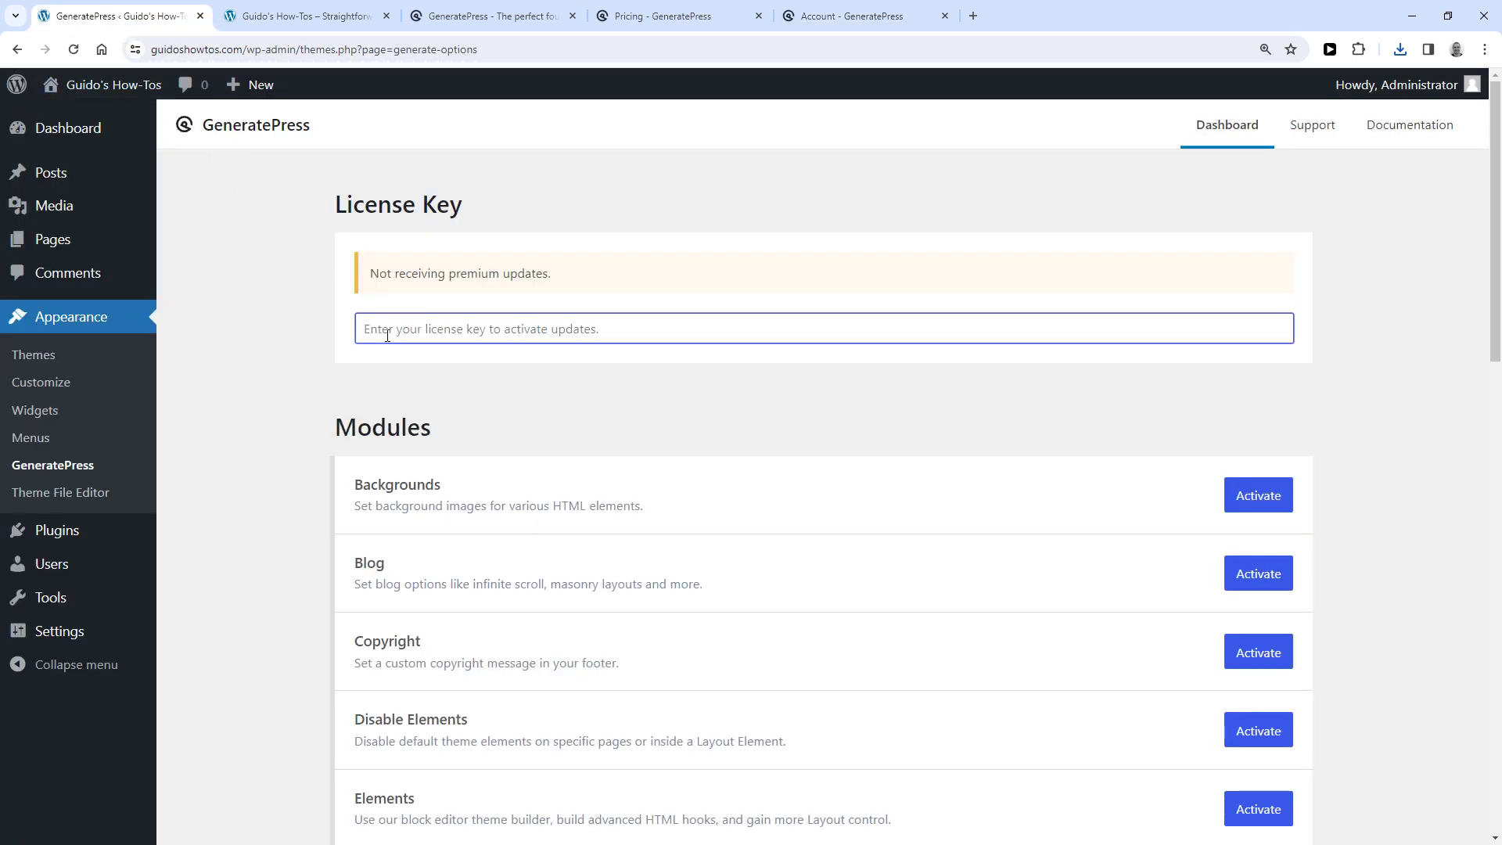
{"action": "key", "text": "ctrl+v"}
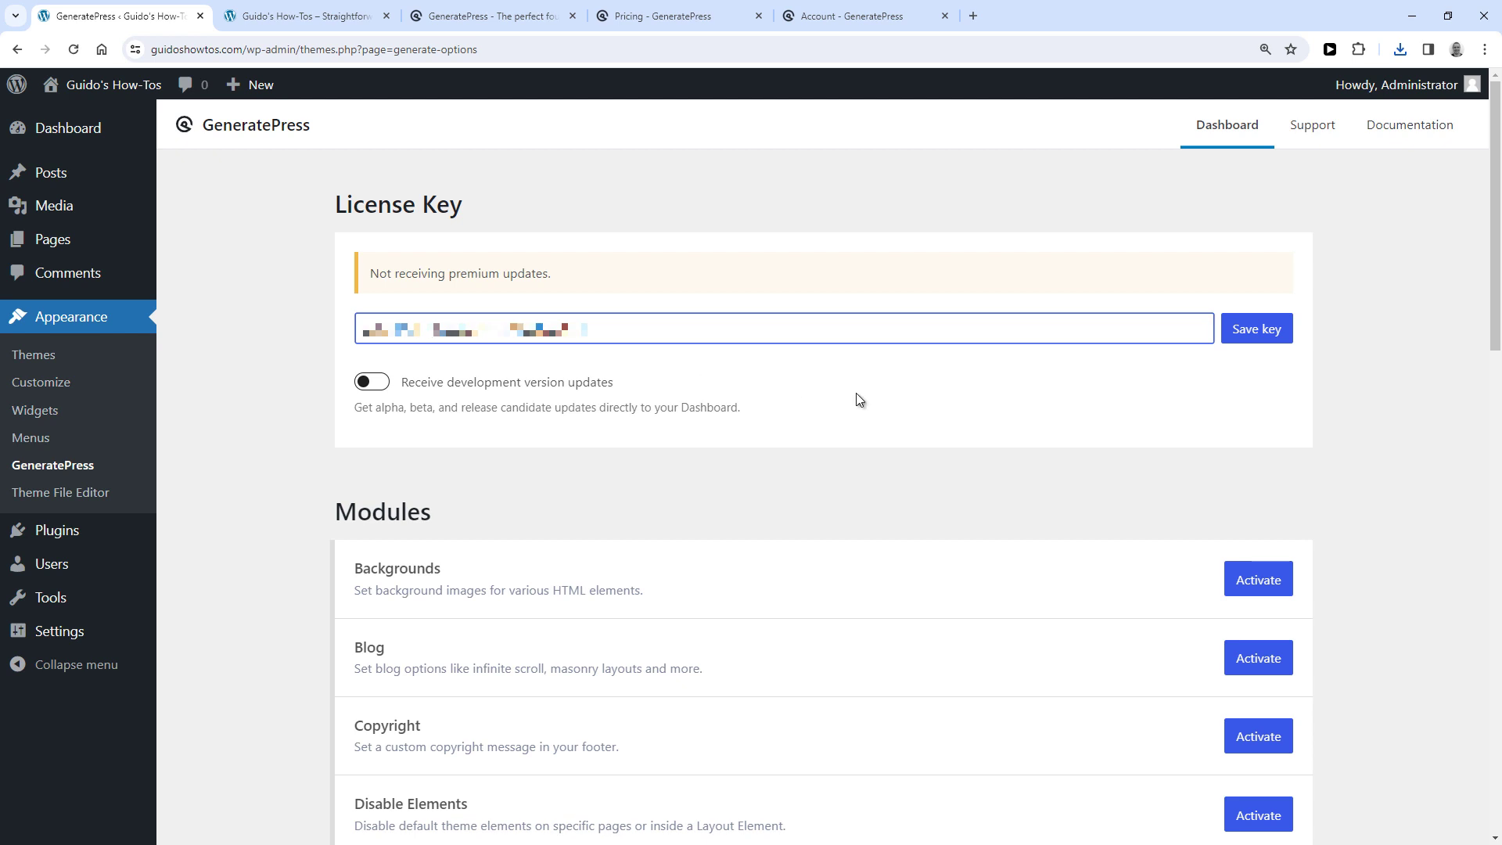
{"action": "left_click", "coordinate": [1269, 338]}
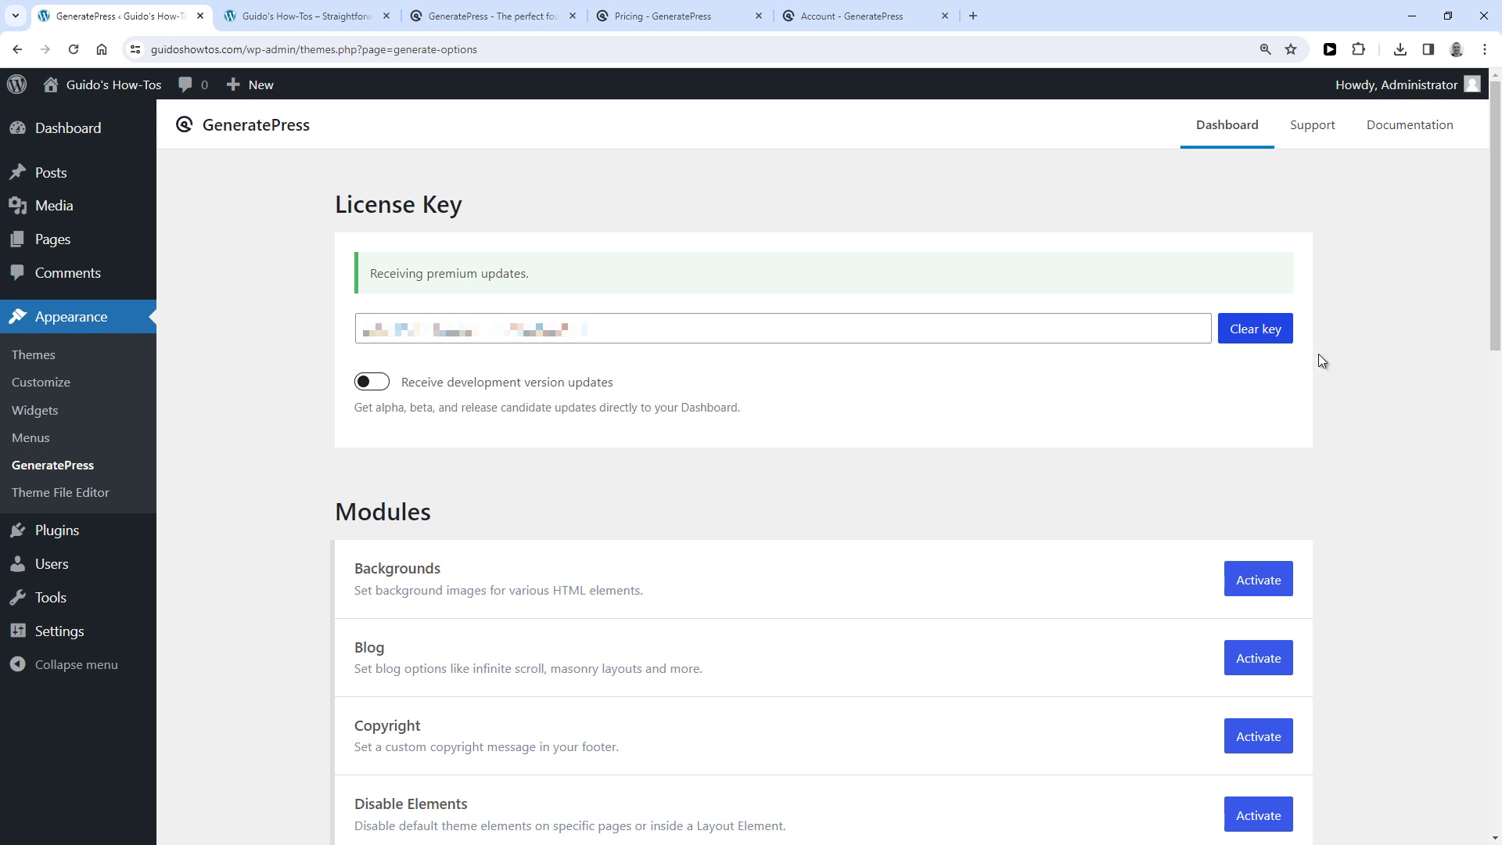
Activate the Elements and Site Library modules, leaving the other modules inactive
{"action": "scroll", "coordinate": [1365, 375], "scroll_direction": "down", "scroll_amount": 1}
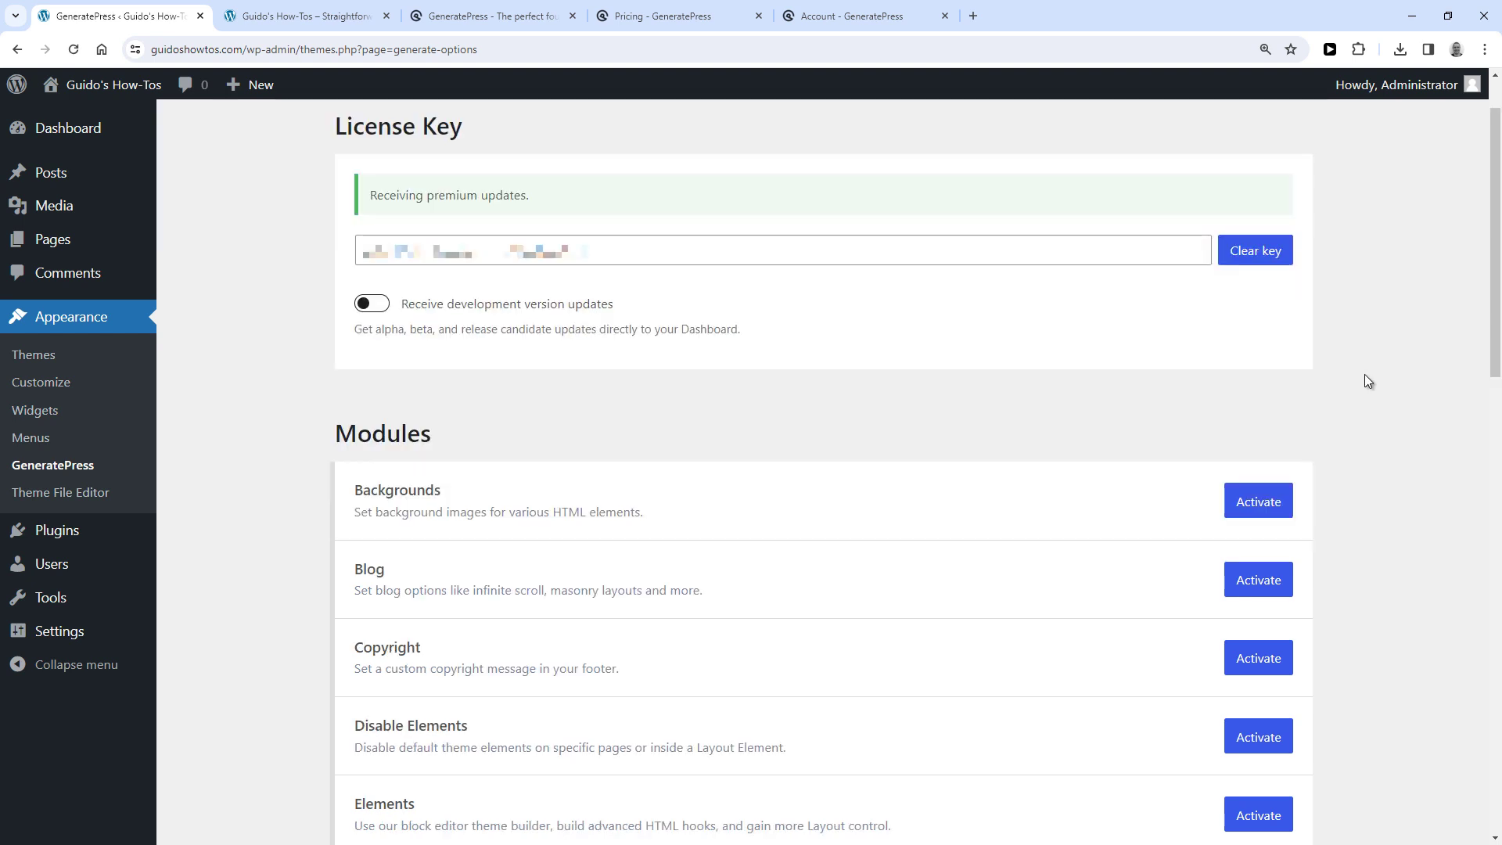
{"action": "scroll", "coordinate": [1364, 374], "scroll_direction": "down", "scroll_amount": 3}
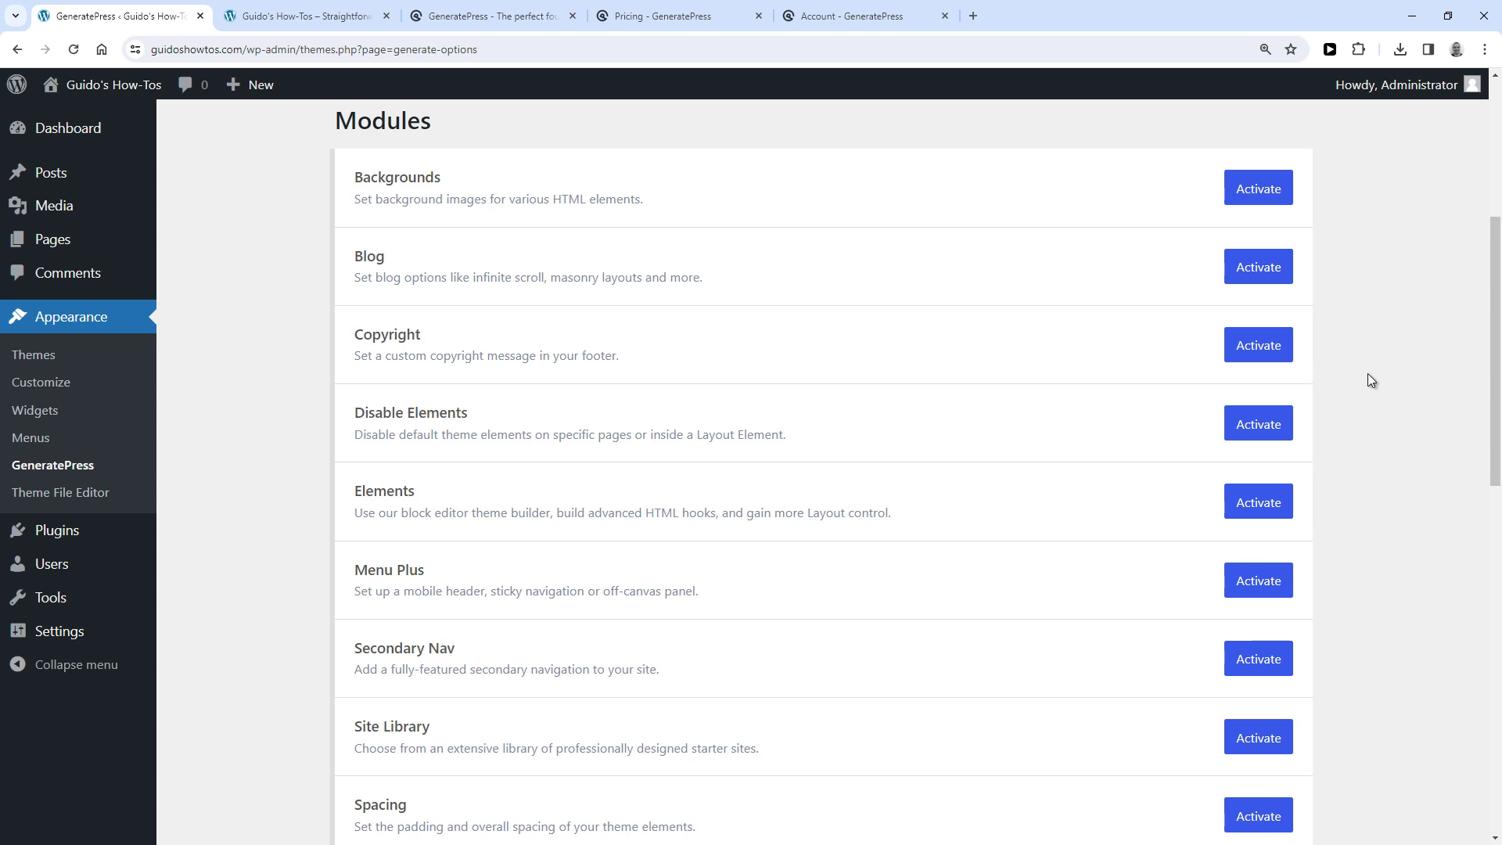
{"action": "scroll", "coordinate": [1369, 376], "scroll_direction": "down", "scroll_amount": 1}
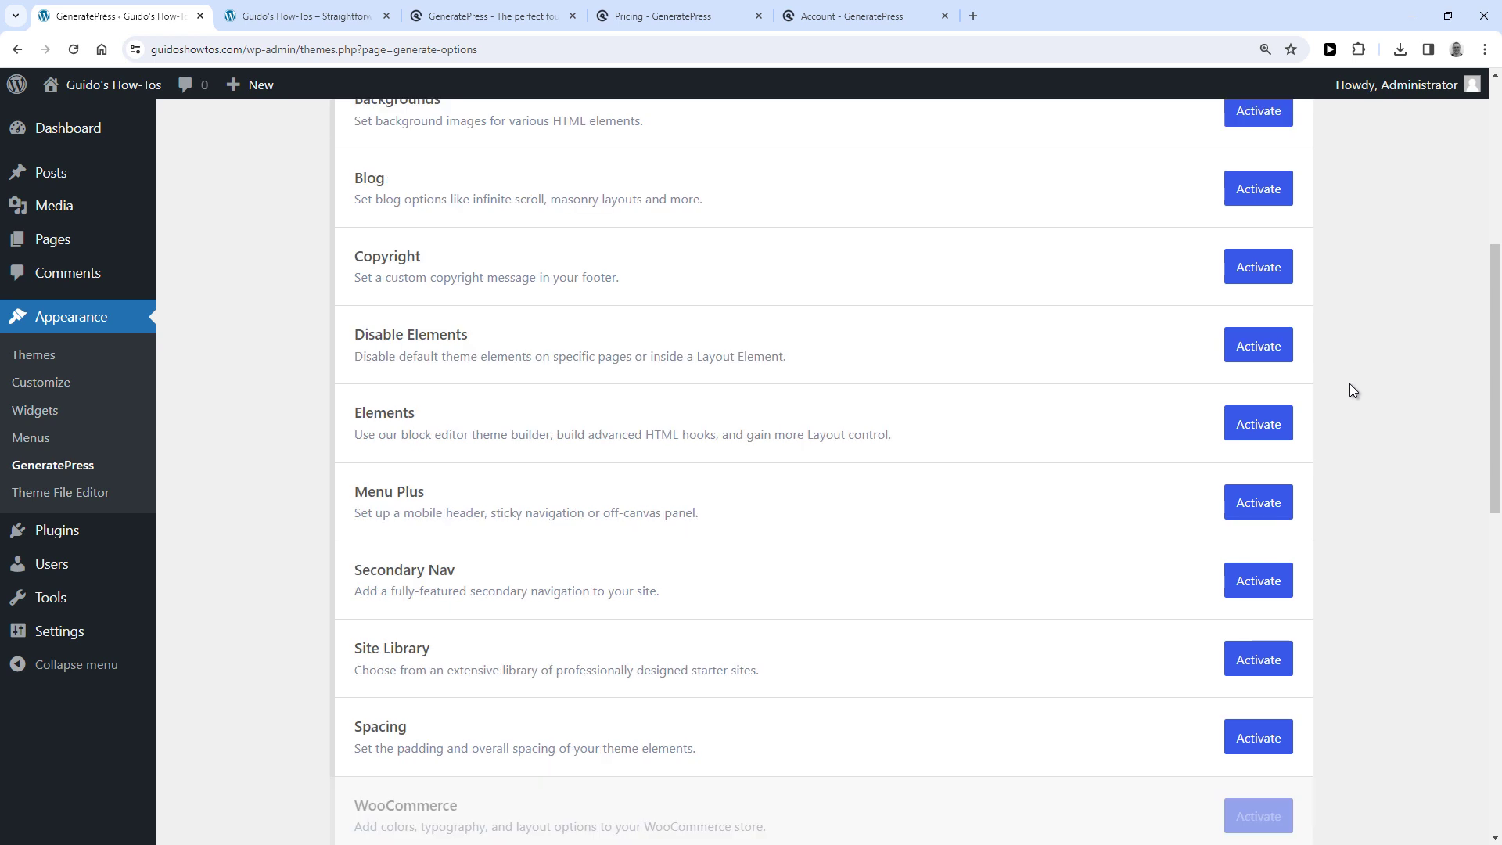
{"action": "left_click", "coordinate": [1267, 425]}
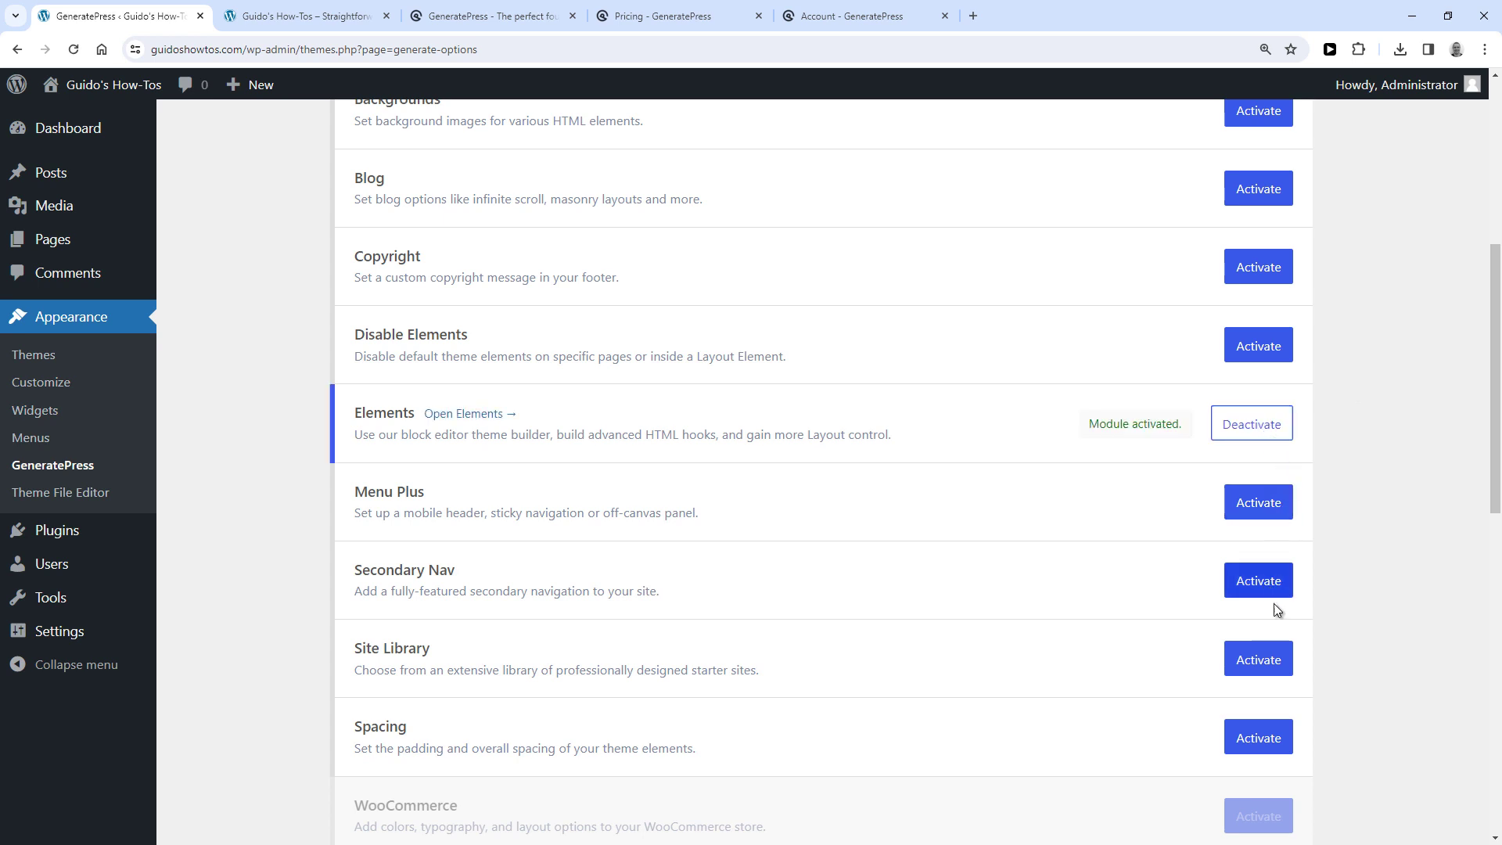
{"action": "left_click", "coordinate": [1275, 662]}
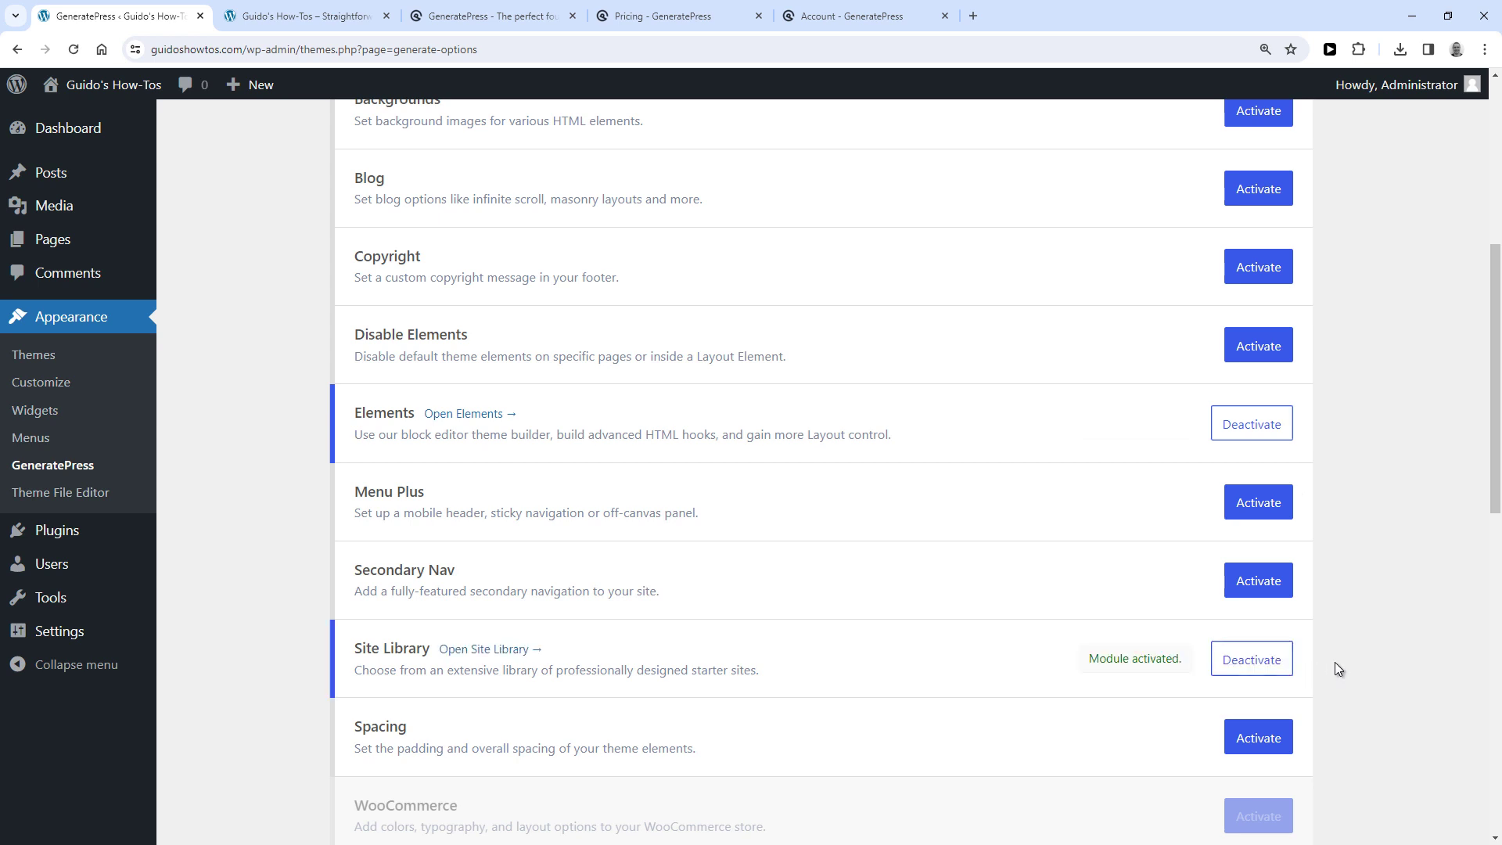
{"action": "scroll", "coordinate": [1336, 669], "scroll_direction": "down", "scroll_amount": 3}
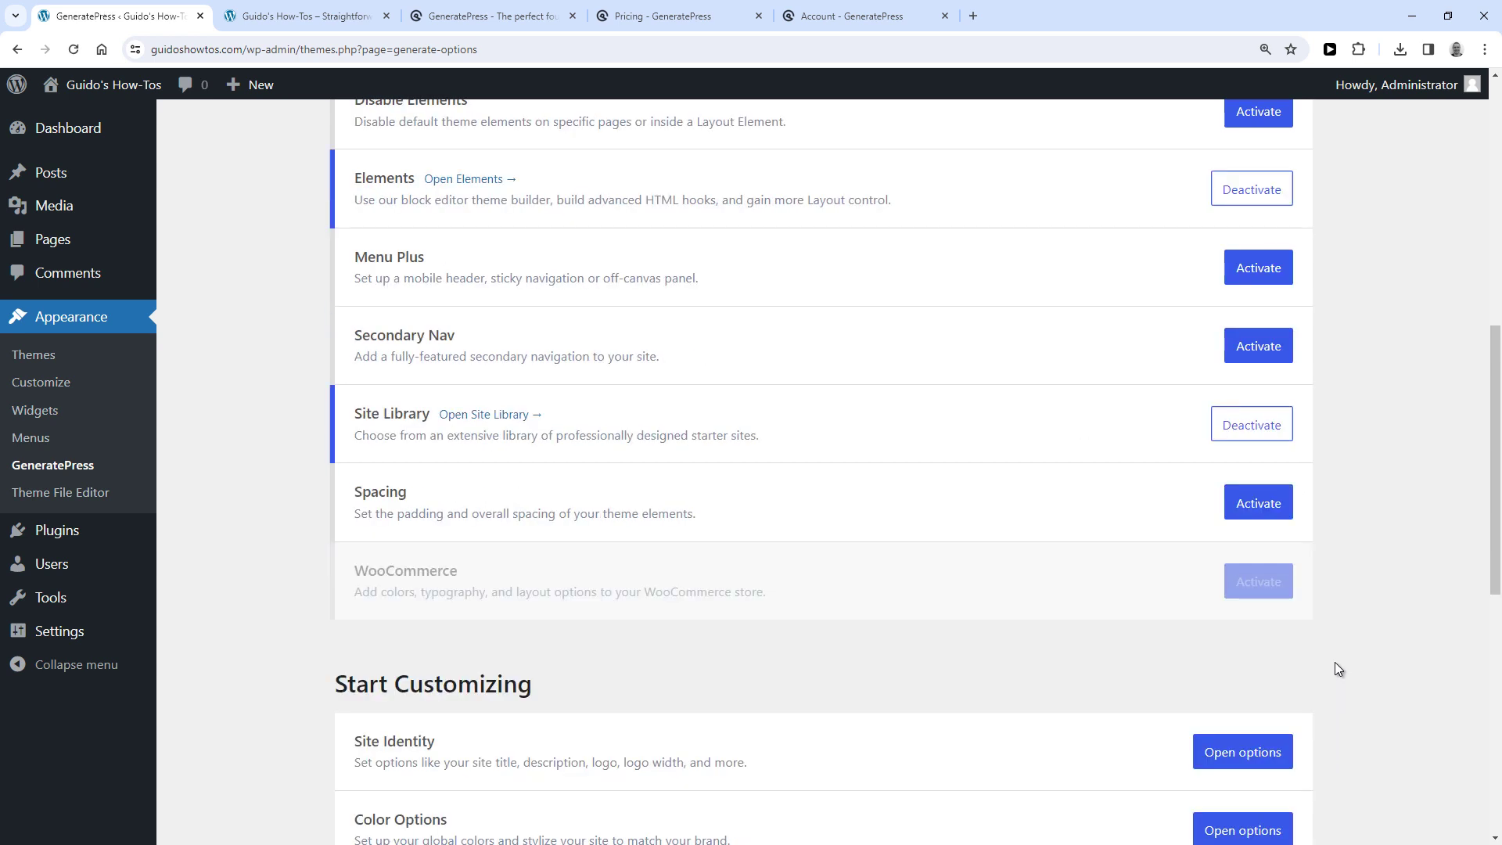